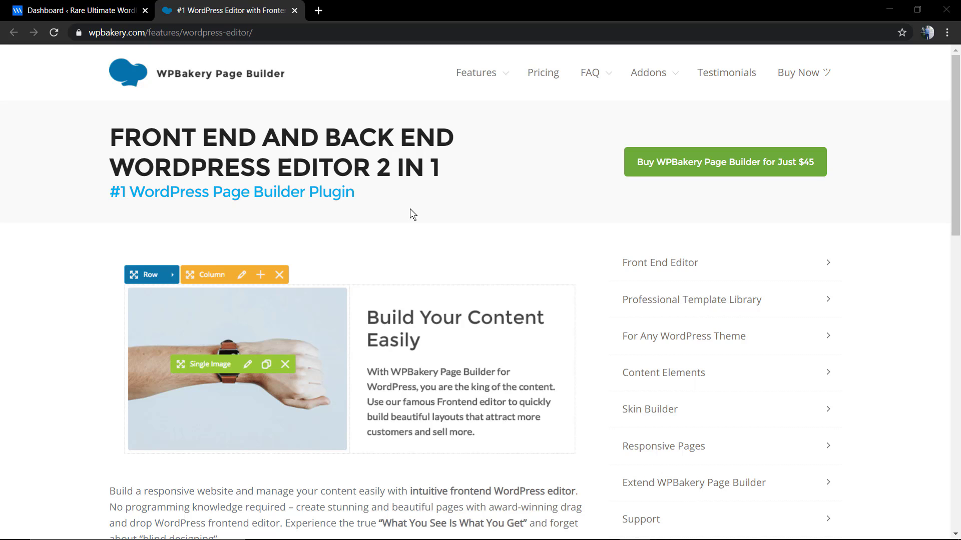
# Step: Switch from the WPBakery product page to the WordPress admin Dashboard tab
pyautogui.click(80, 10)
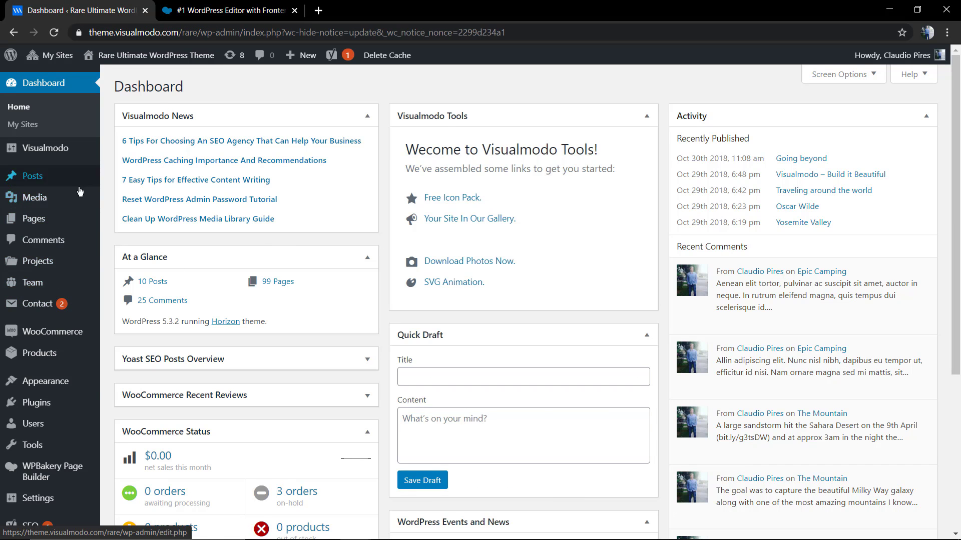
# Step: Add a new page titled 'Single Image WPBakery Page Builder' and request the WPBakery Page Builder editor
pyautogui.moveTo(62, 206)
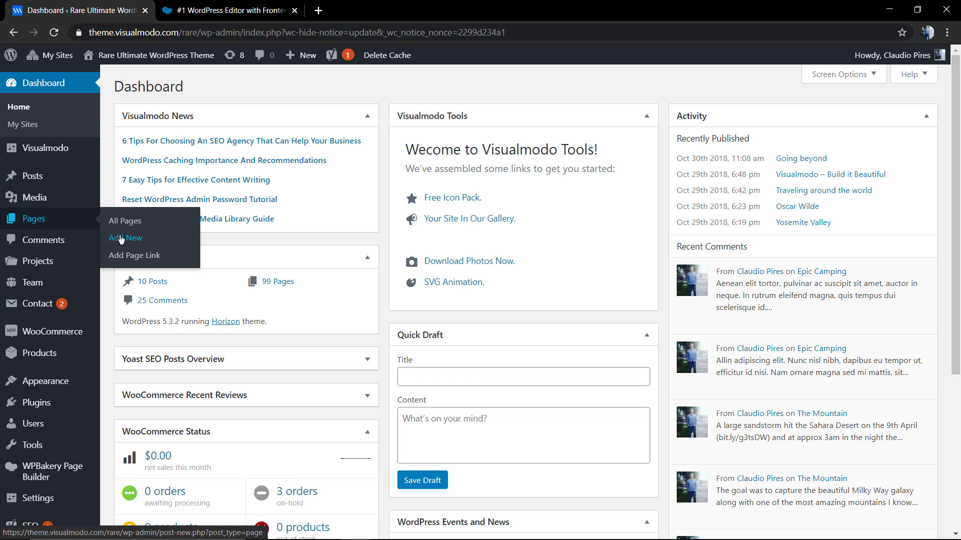
pyautogui.click(120, 238)
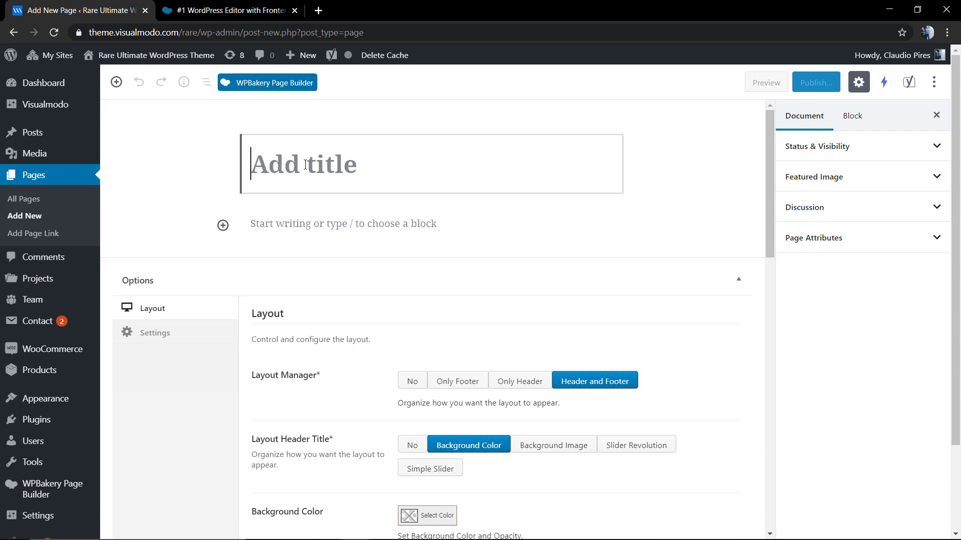
pyautogui.write('Single I')
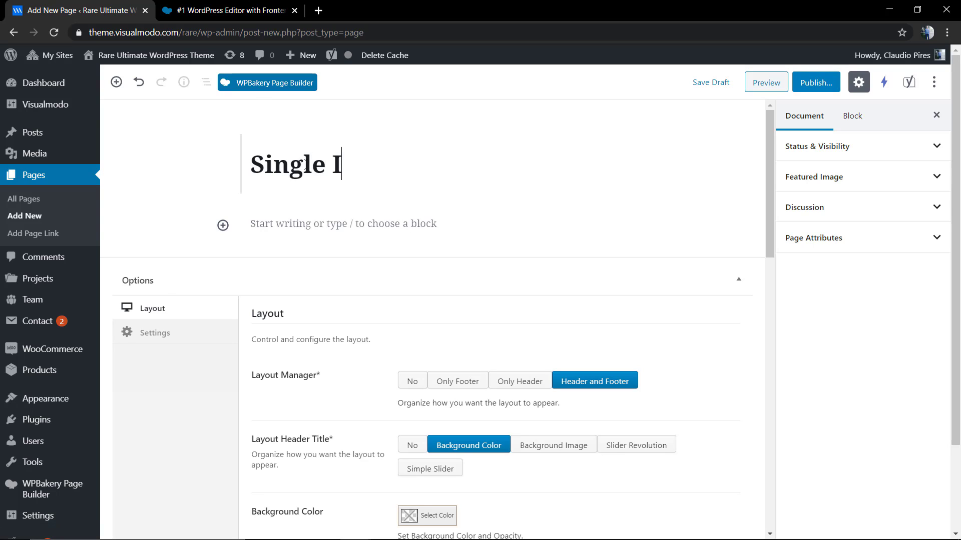
pyautogui.write('mage ')
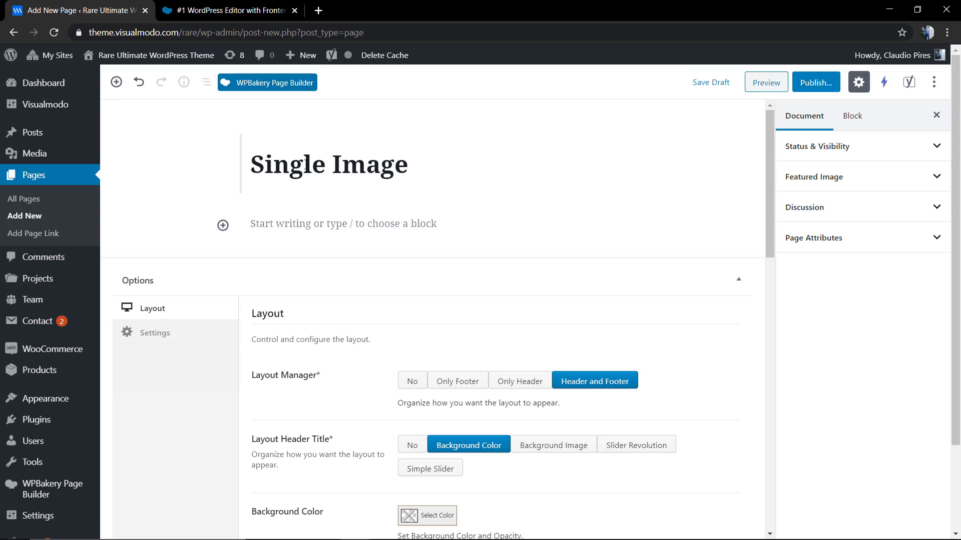
pyautogui.write('WPBakery Pa')
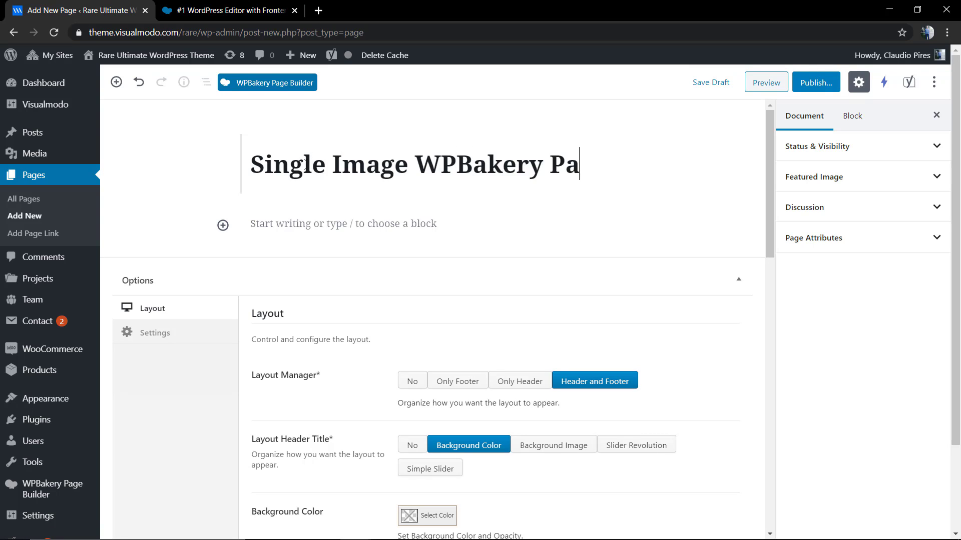
pyautogui.write('ge Builder')
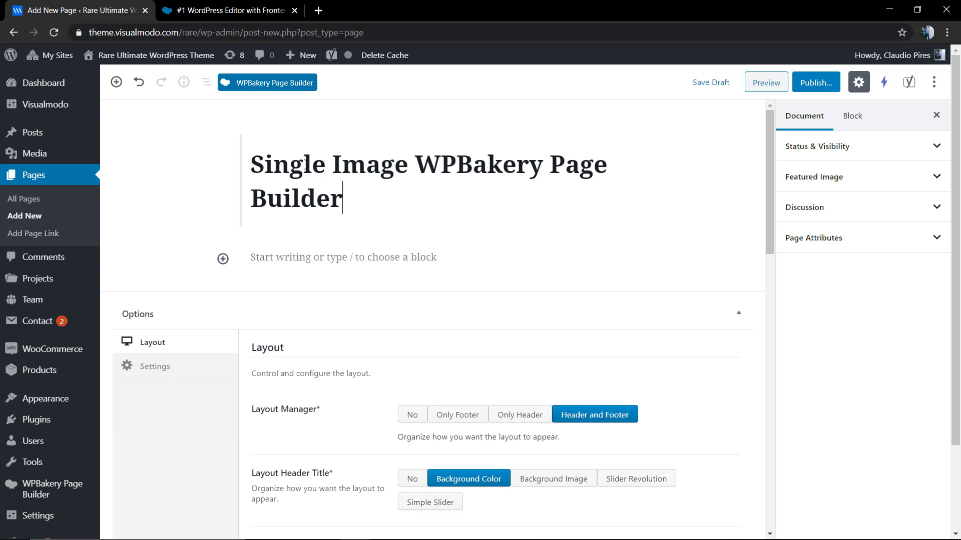
pyautogui.click(269, 83)
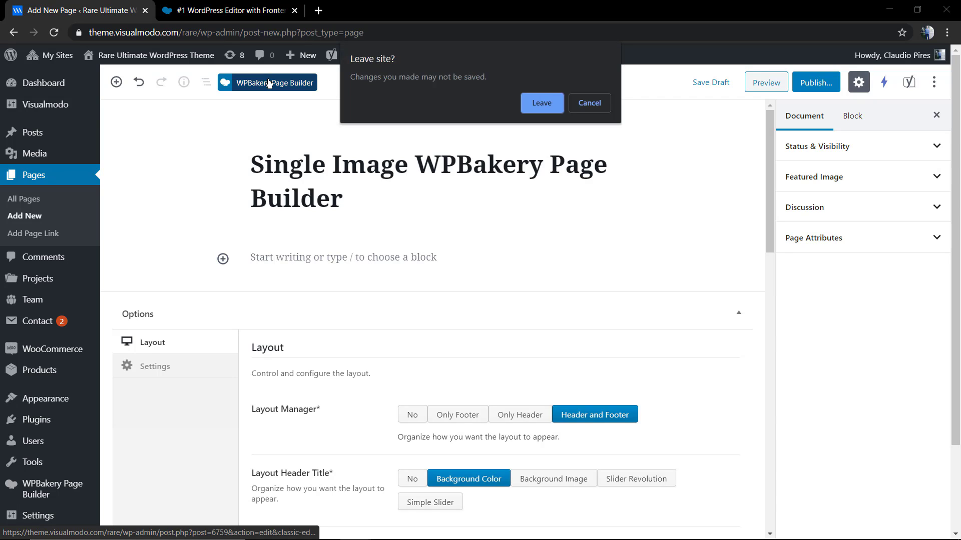
# Step: Leave the block editor and retype the title 'Single Image WPBakery Page Builder' in the classic editor
pyautogui.click(542, 103)
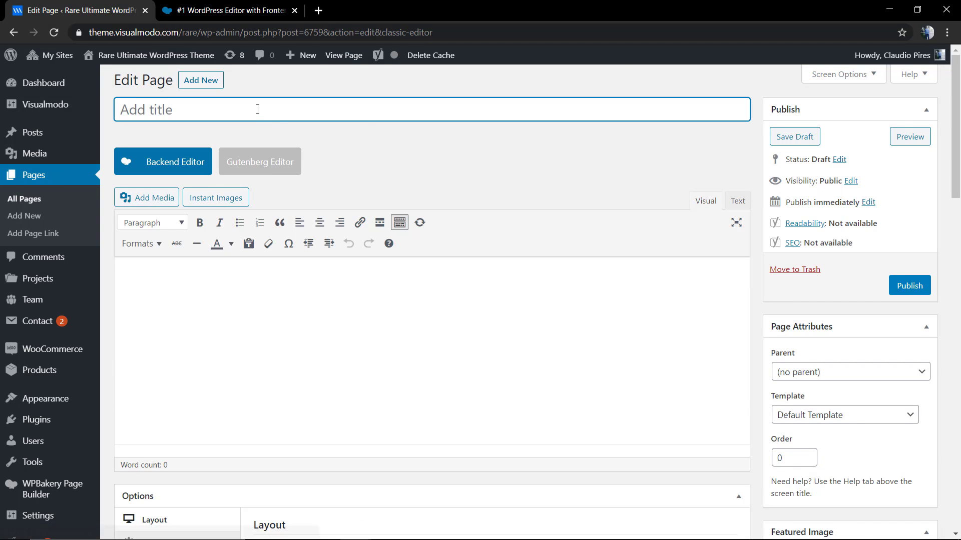
pyautogui.write('Single Im,ag')
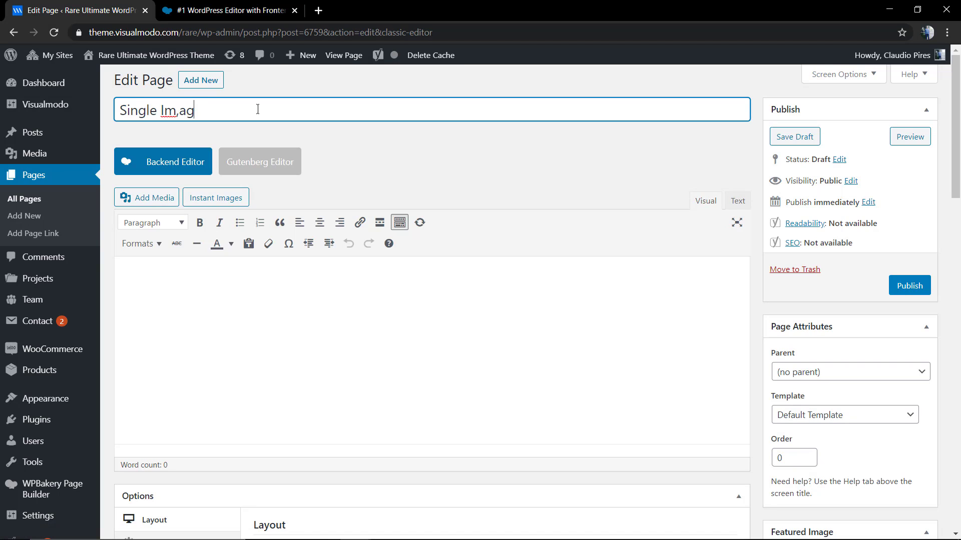
pyautogui.write('amge')
pyautogui.press('BackSpace')
pyautogui.press('BackSpace')
pyautogui.write('WPBakery Page Builder')
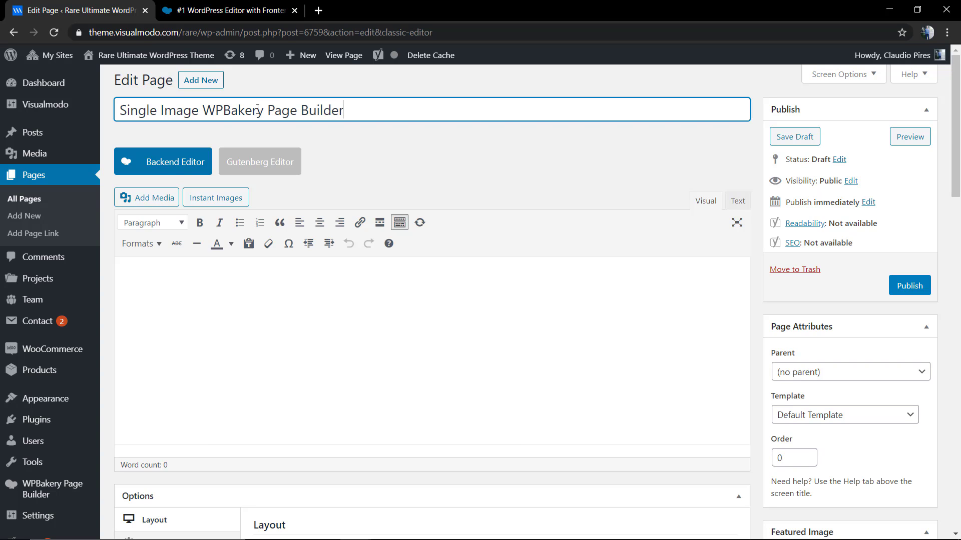
# Step: Enable the WPBakery Backend Editor and add a Single Image element from the Add Element list
pyautogui.click(191, 172)
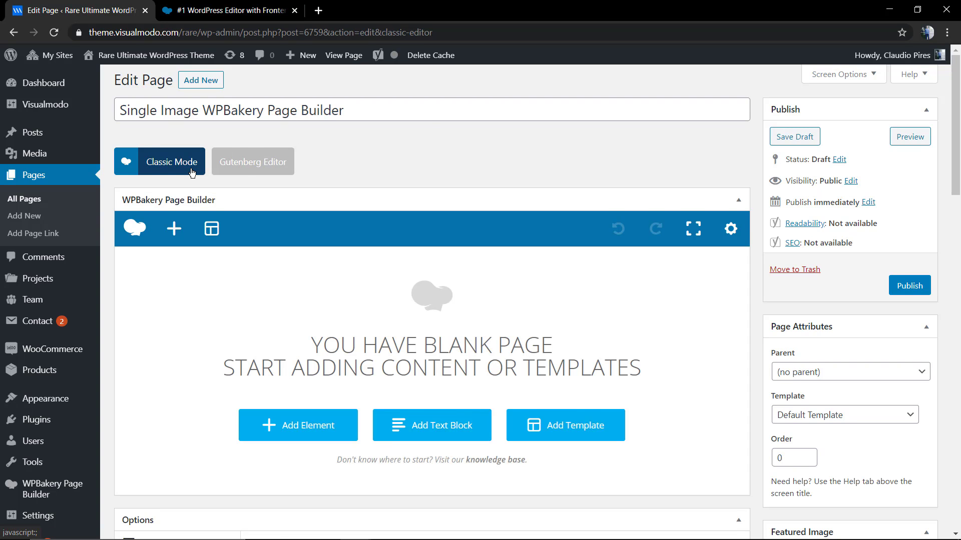
pyautogui.scroll(-3, 240, 250)
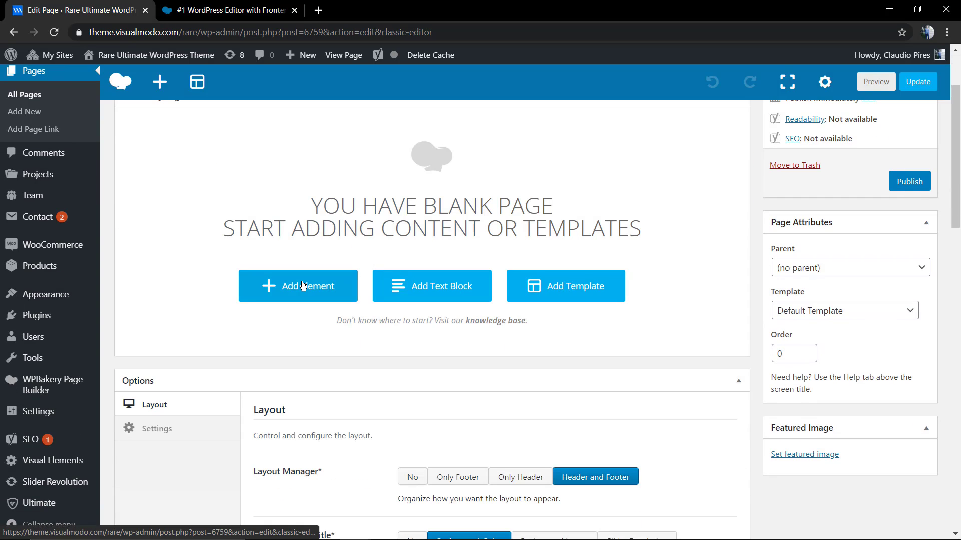
pyautogui.scroll(3, 297, 290)
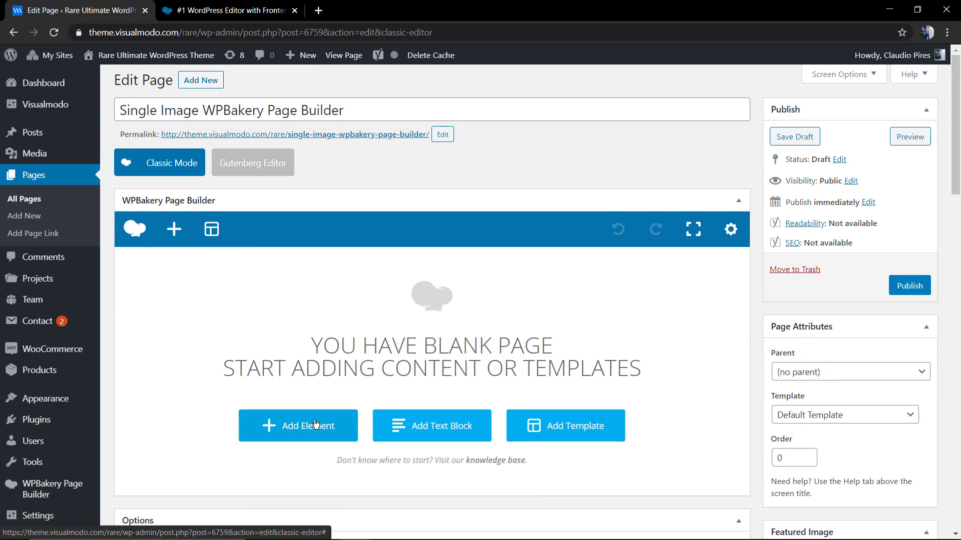
pyautogui.click(170, 235)
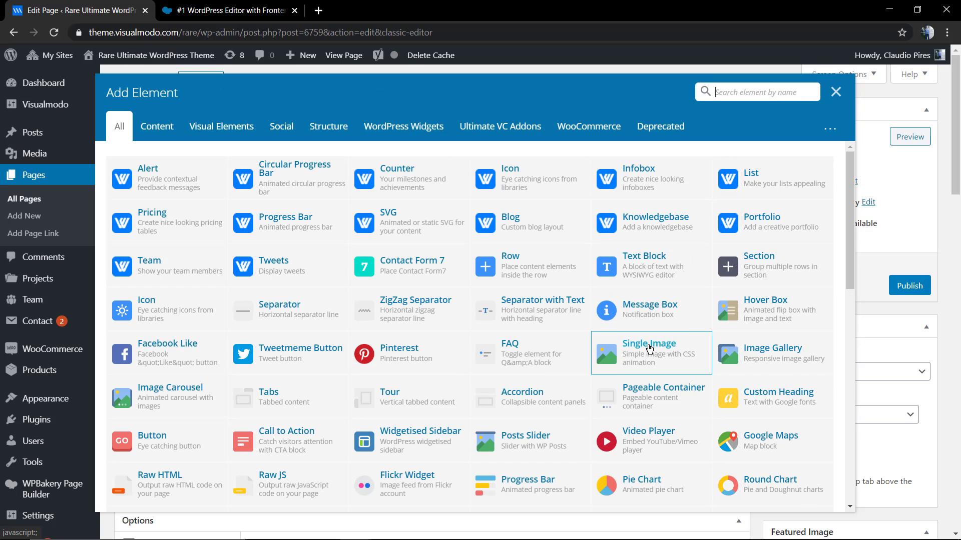
pyautogui.click(650, 349)
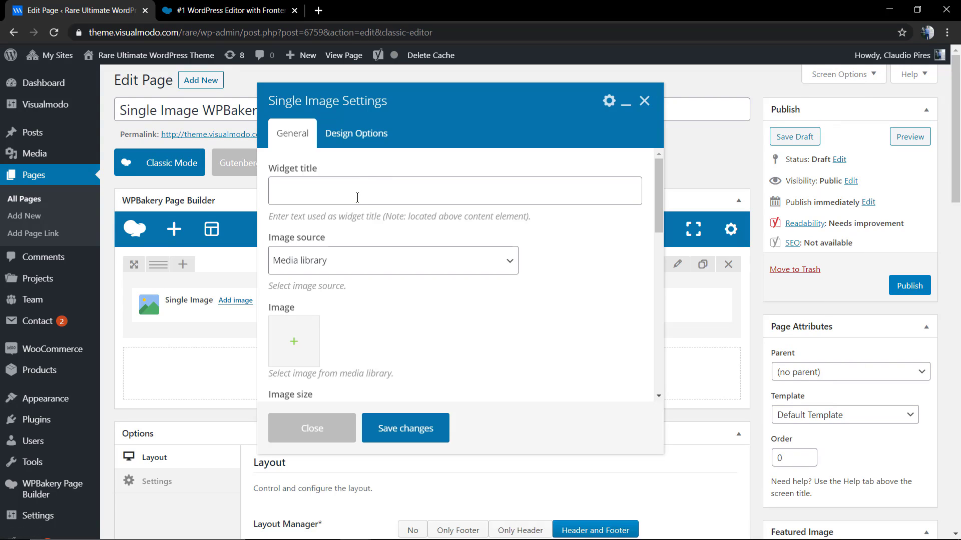
# Step: Set the widget title to 'Open Your Account' and keep Media library as the image source
pyautogui.click(358, 197)
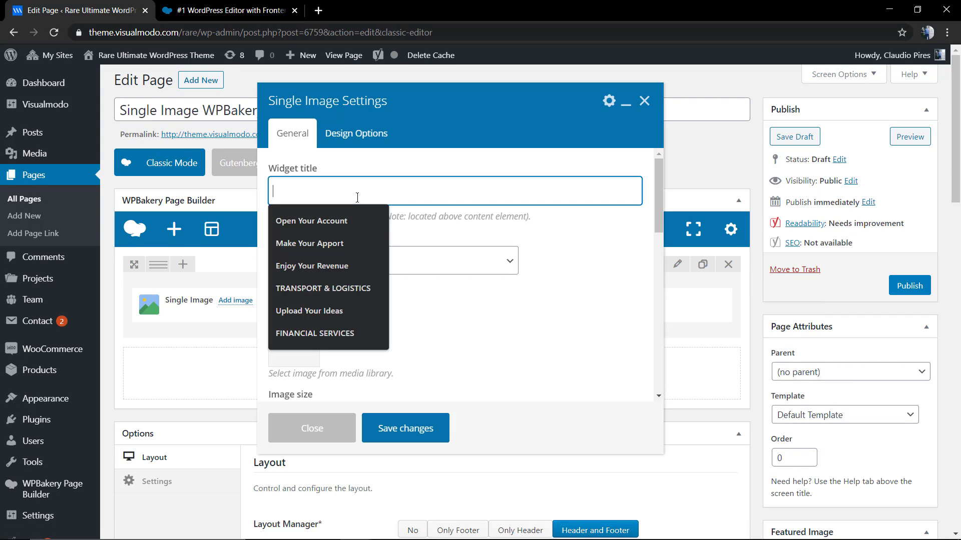
pyautogui.click(348, 228)
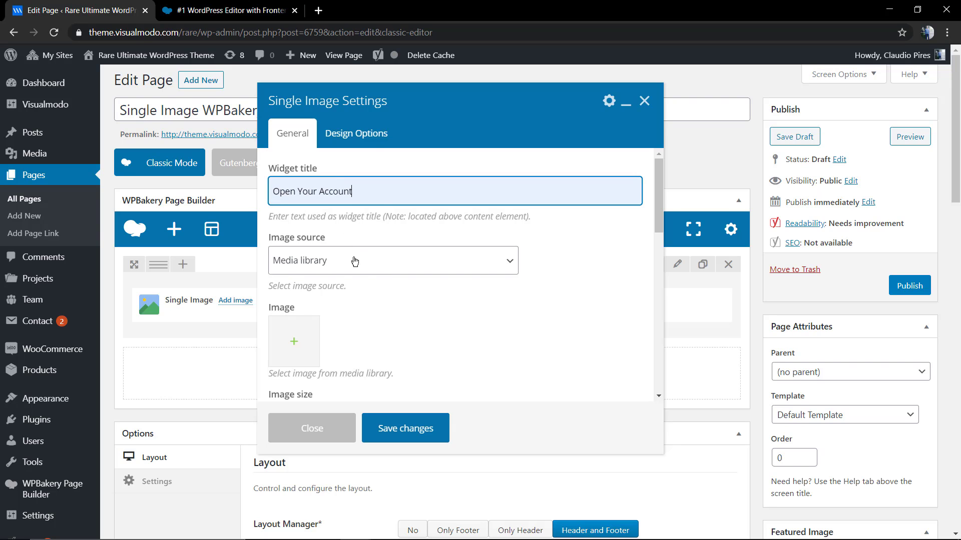
pyautogui.click(355, 261)
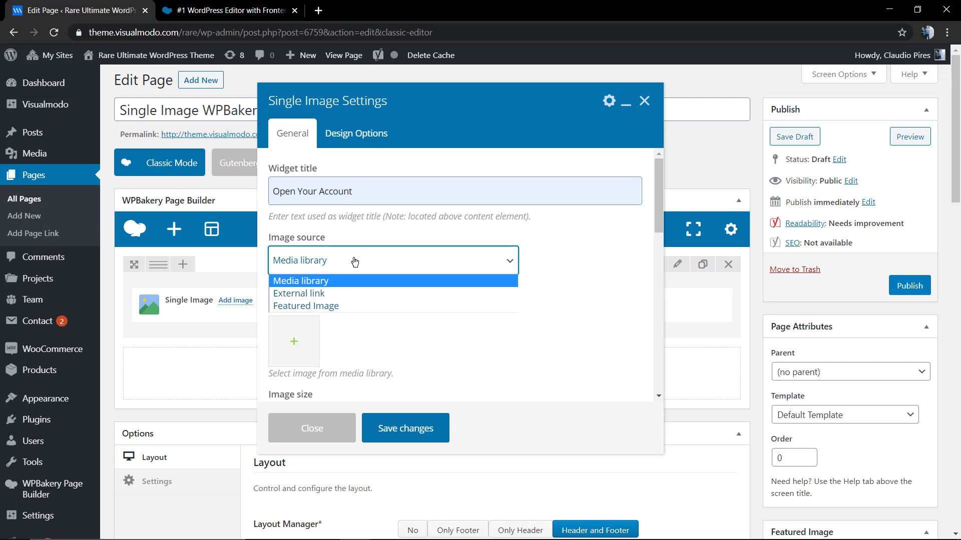
pyautogui.click(354, 260)
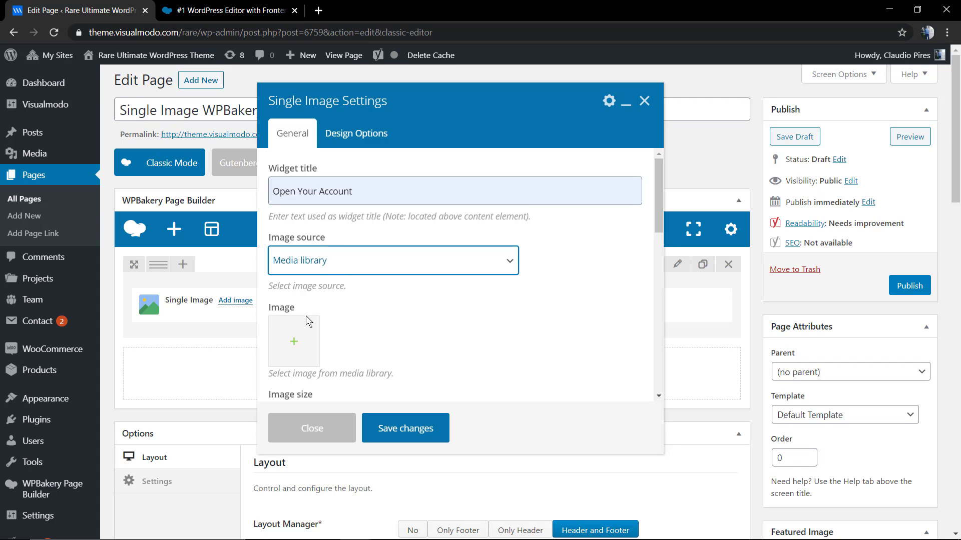
# Step: Choose the white bicycle photo 0124.jpg from the media library as the element's image
pyautogui.click(308, 321)
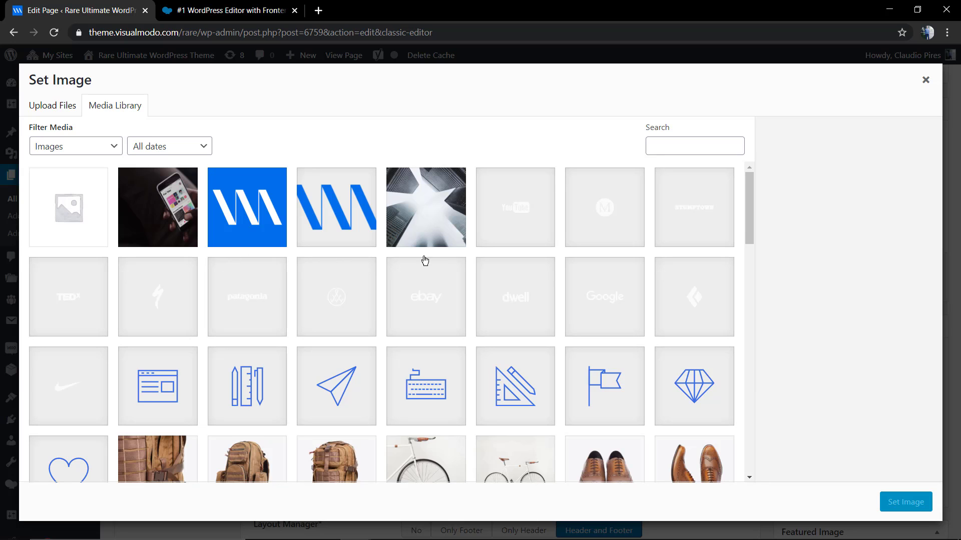
pyautogui.scroll(-4, 420, 270)
pyautogui.click(509, 285)
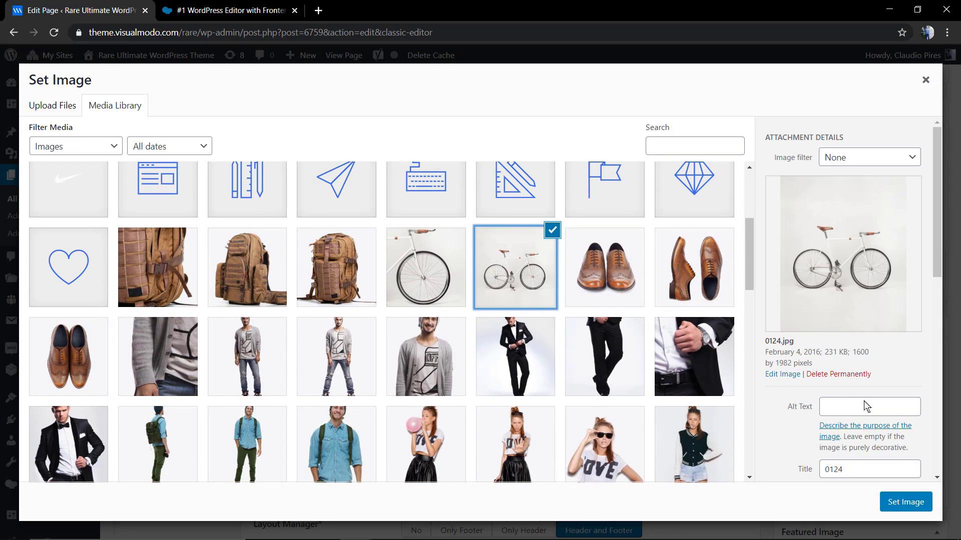
pyautogui.click(887, 500)
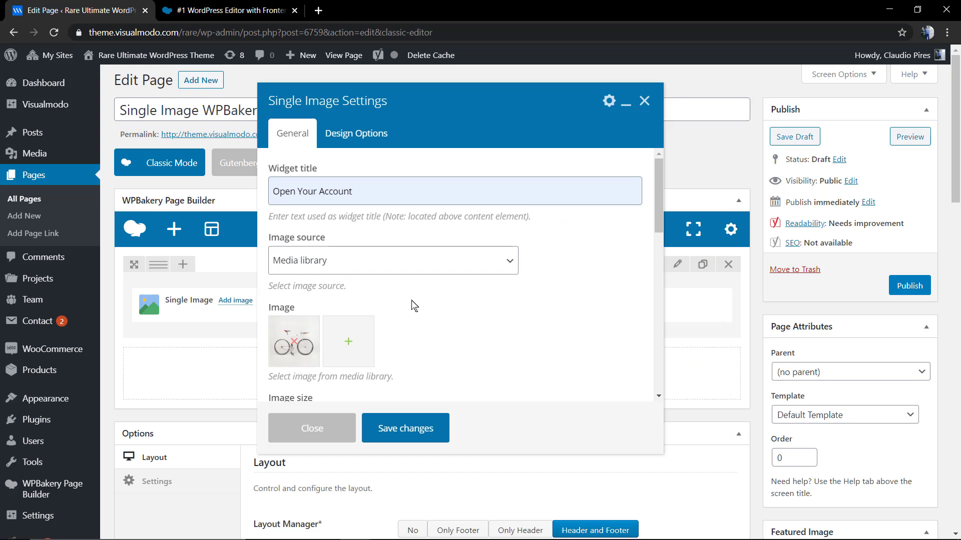
# Step: Change the image size from thumbnail to 'full'
pyautogui.scroll(-2, 406, 300)
pyautogui.click(365, 316)
pyautogui.hotkey('ctrl', 'a')
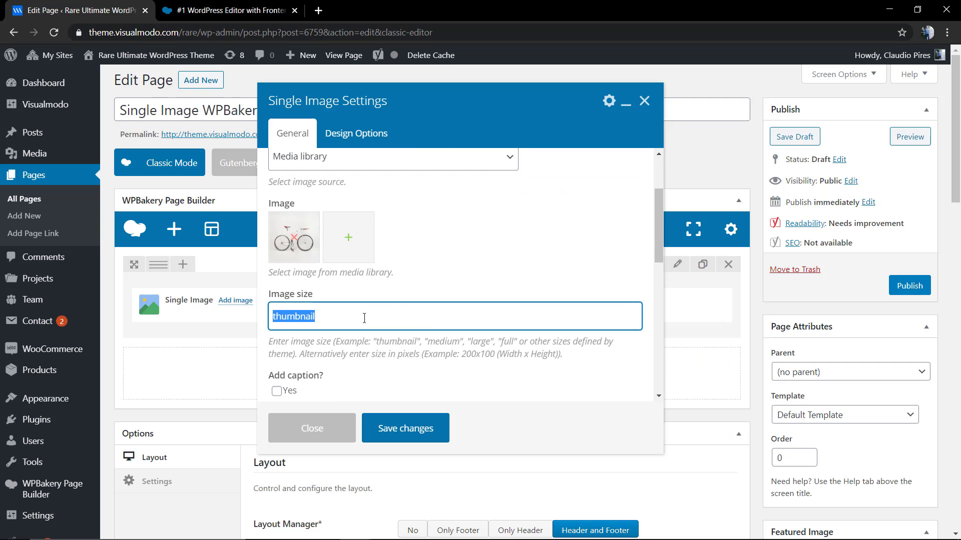
pyautogui.doubleClick(431, 340)
pyautogui.doubleClick(400, 342)
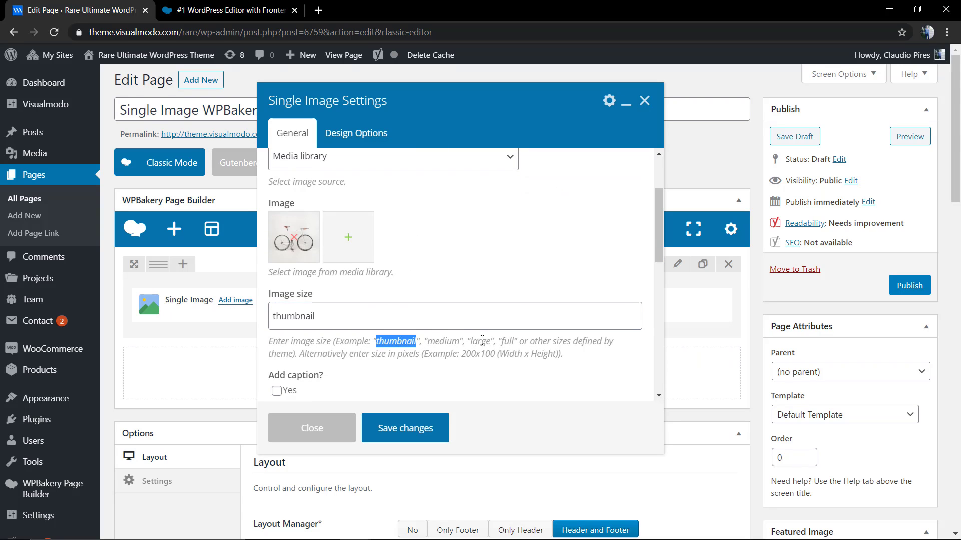
pyautogui.doubleClick(482, 341)
pyautogui.click(513, 343)
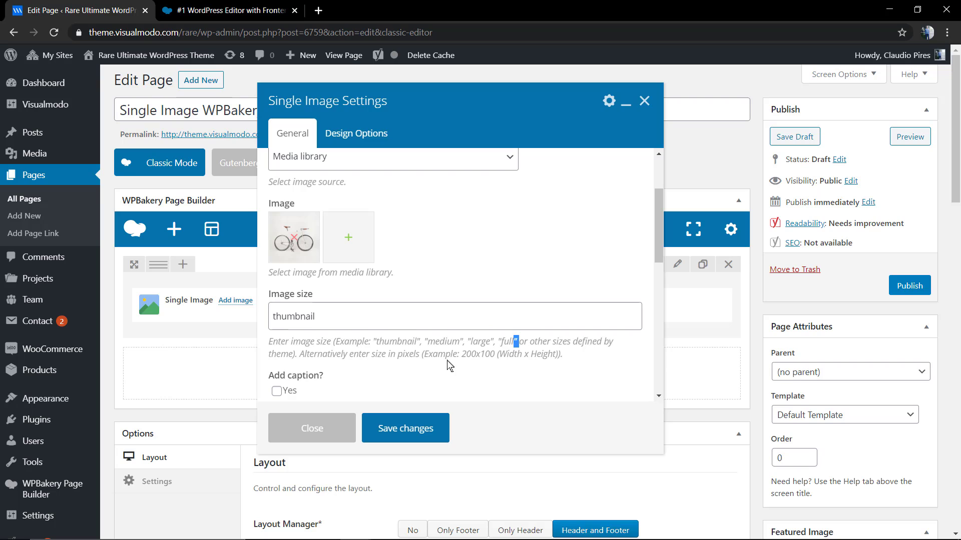
pyautogui.doubleClick(481, 354)
pyautogui.click(349, 334)
pyautogui.doubleClick(355, 319)
pyautogui.write('full')
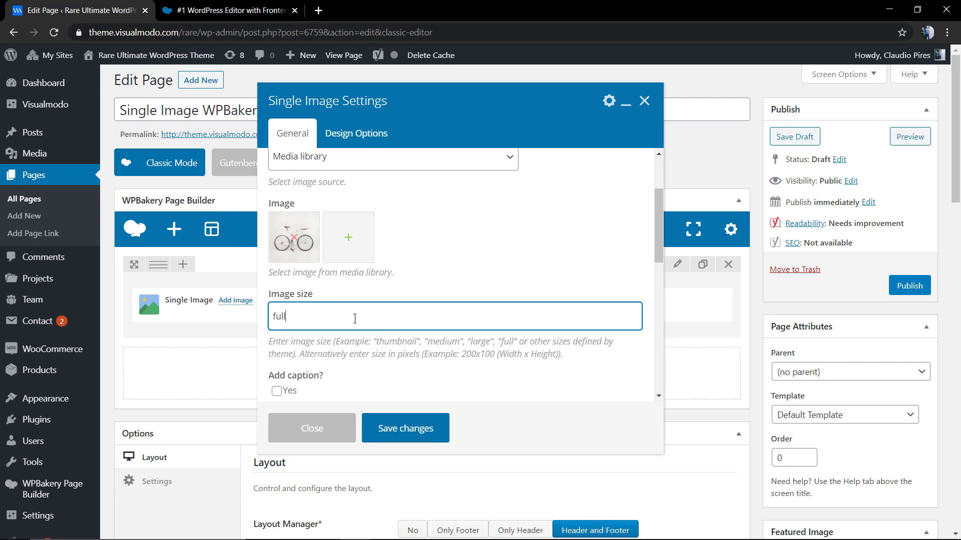
# Step: Leave the image caption off and reselect the bicycle photo from the Media Library
pyautogui.scroll(-2, 390, 350)
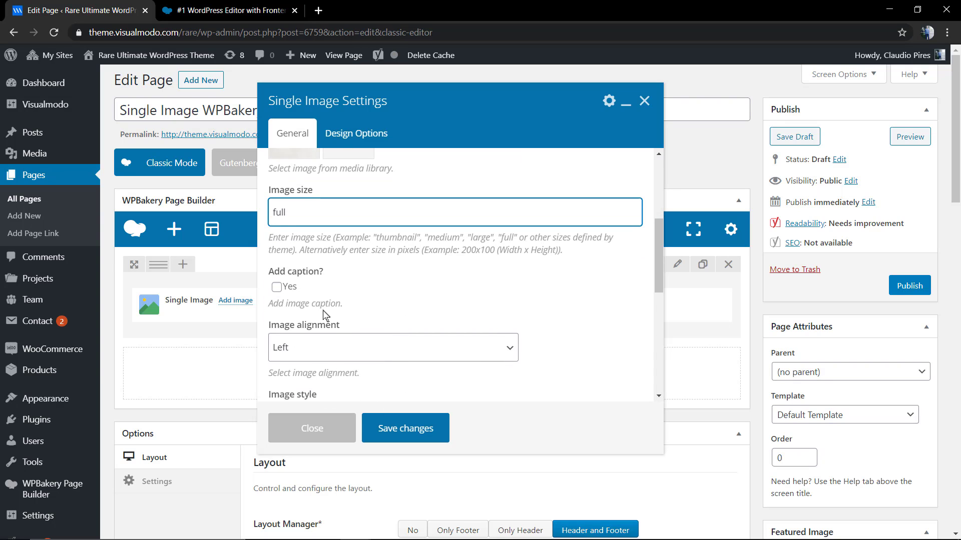
pyautogui.click(292, 287)
pyautogui.click(291, 288)
pyautogui.scroll(4, 330, 308)
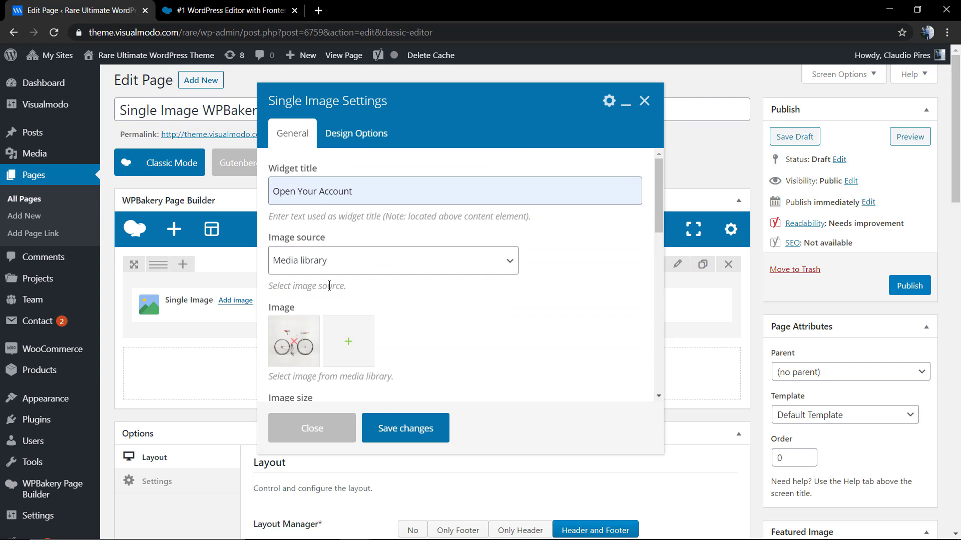
pyautogui.scroll(-2, 325, 291)
pyautogui.click(333, 243)
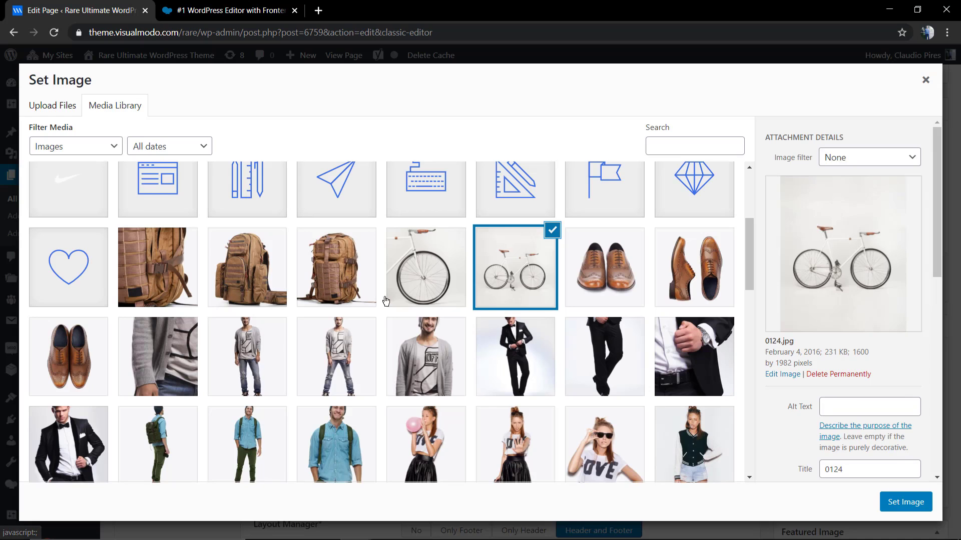
pyautogui.scroll(-2, 849, 432)
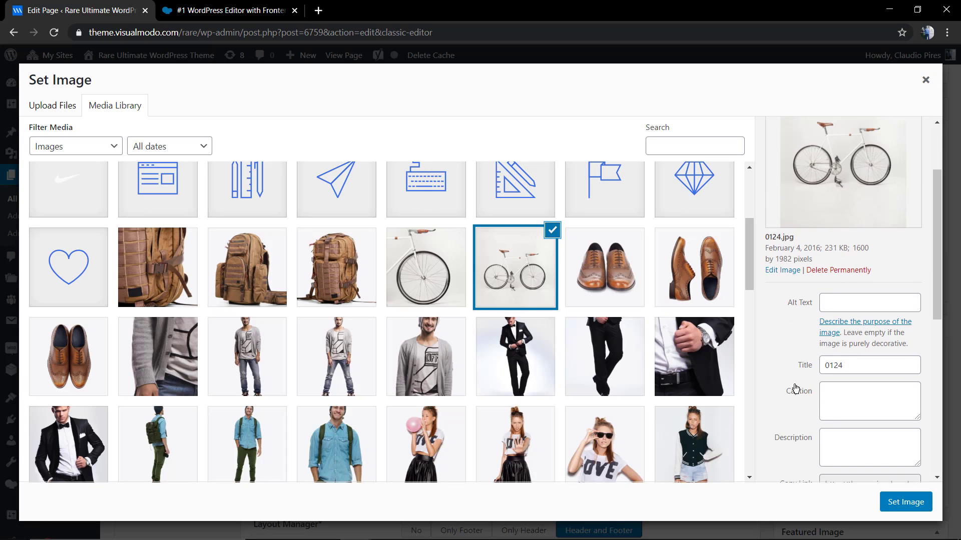
pyautogui.doubleClick(800, 391)
pyautogui.click(926, 81)
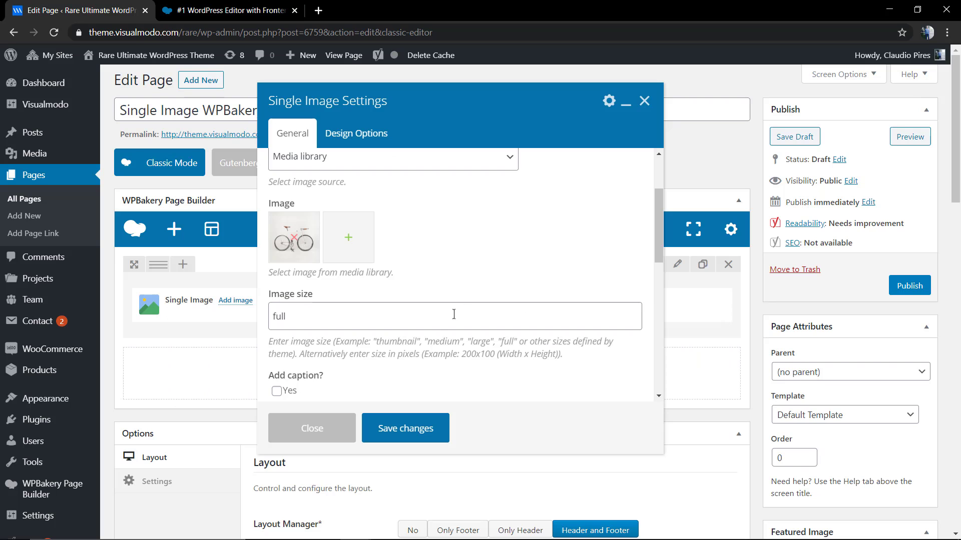
# Step: Set Image alignment to Center and keep the Default image style
pyautogui.scroll(-4, 376, 322)
pyautogui.click(356, 236)
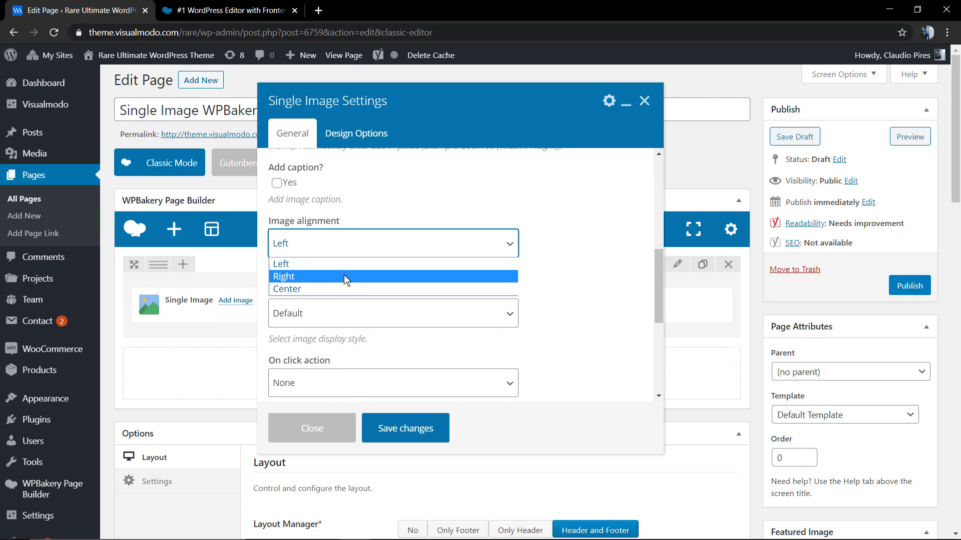
pyautogui.click(350, 288)
pyautogui.click(344, 323)
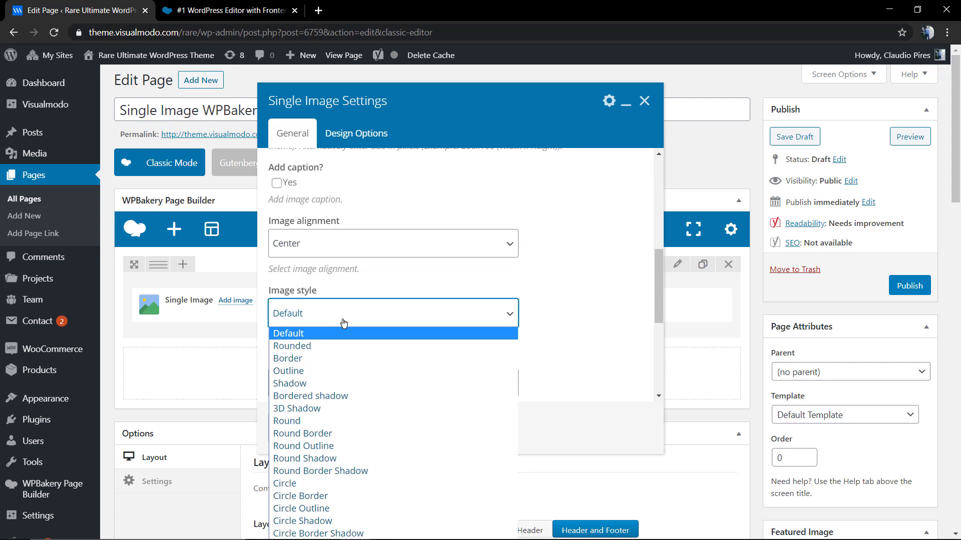
pyautogui.click(344, 323)
pyautogui.scroll(-2, 374, 317)
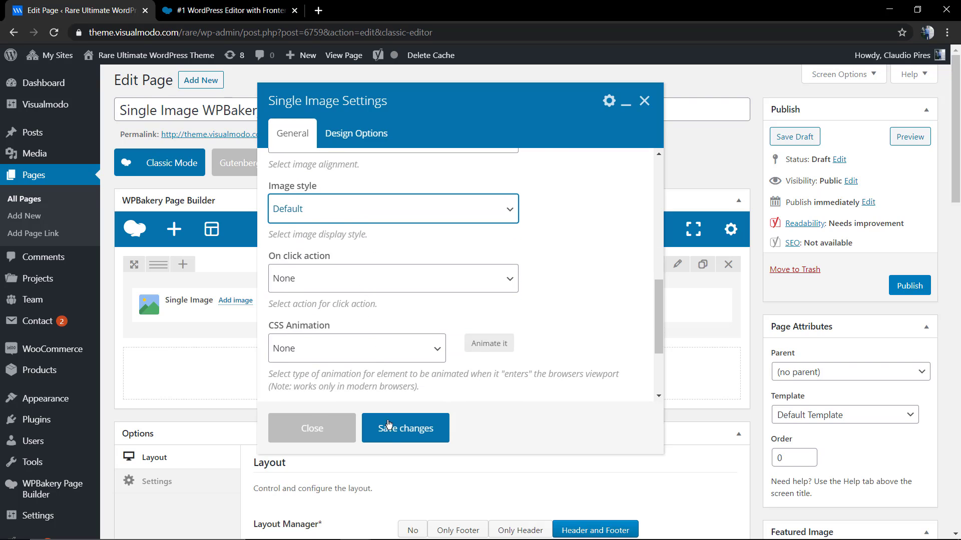
# Step: Save the image settings and give its row 40px top and bottom padding
pyautogui.click(393, 432)
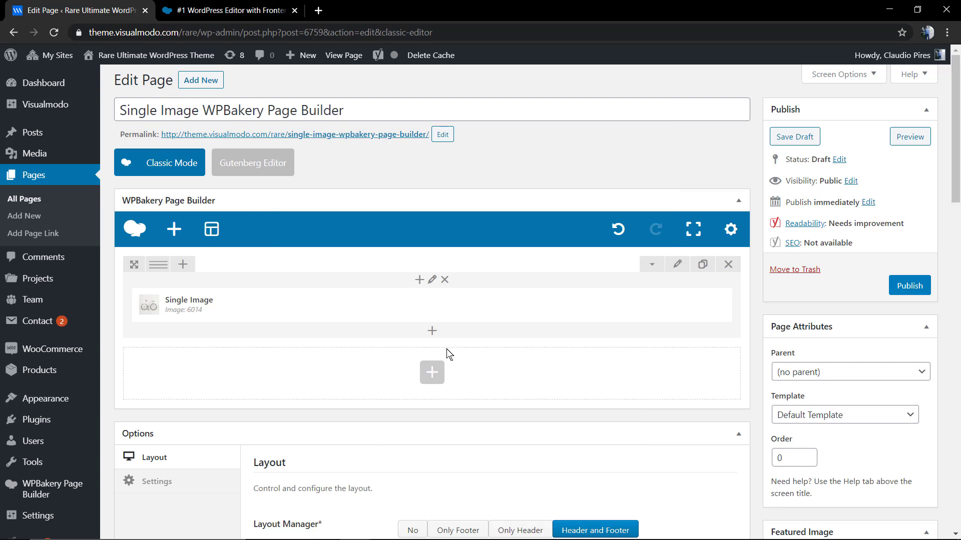
pyautogui.click(679, 266)
pyautogui.click(357, 134)
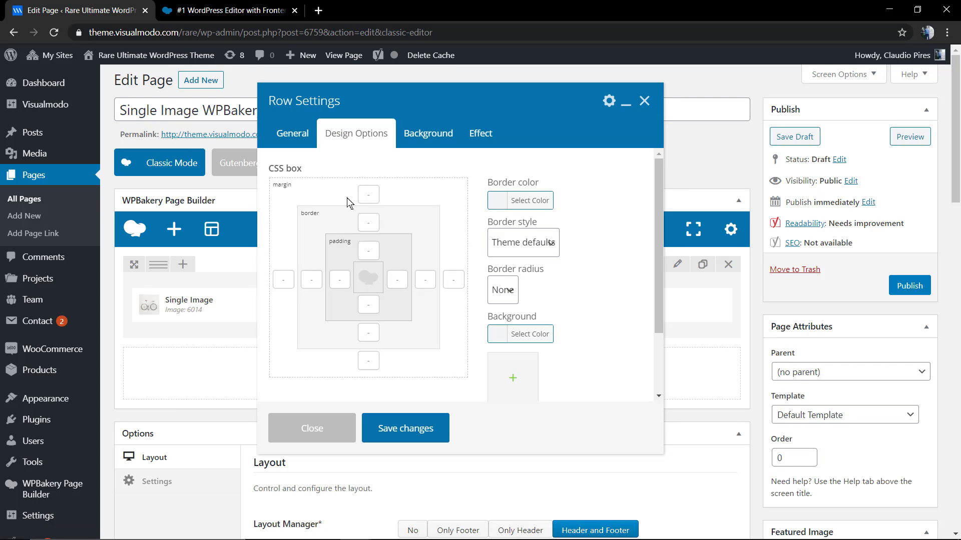
pyautogui.click(369, 252)
pyautogui.write('40')
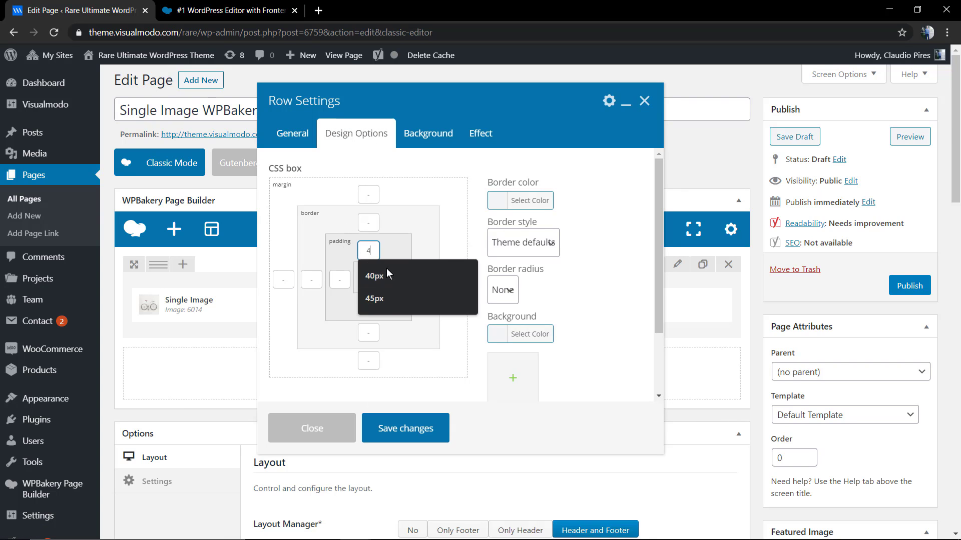
pyautogui.click(362, 306)
pyautogui.write('40')
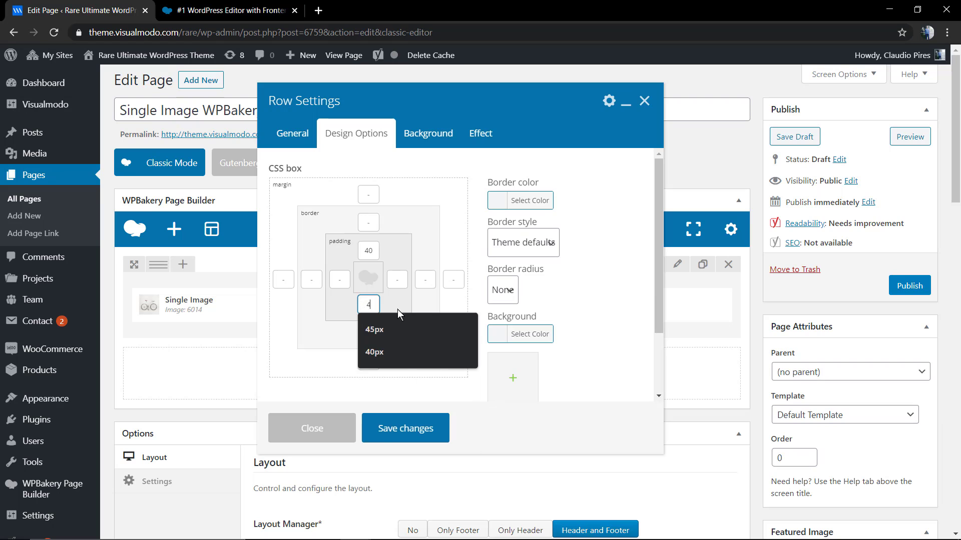
pyautogui.click(383, 433)
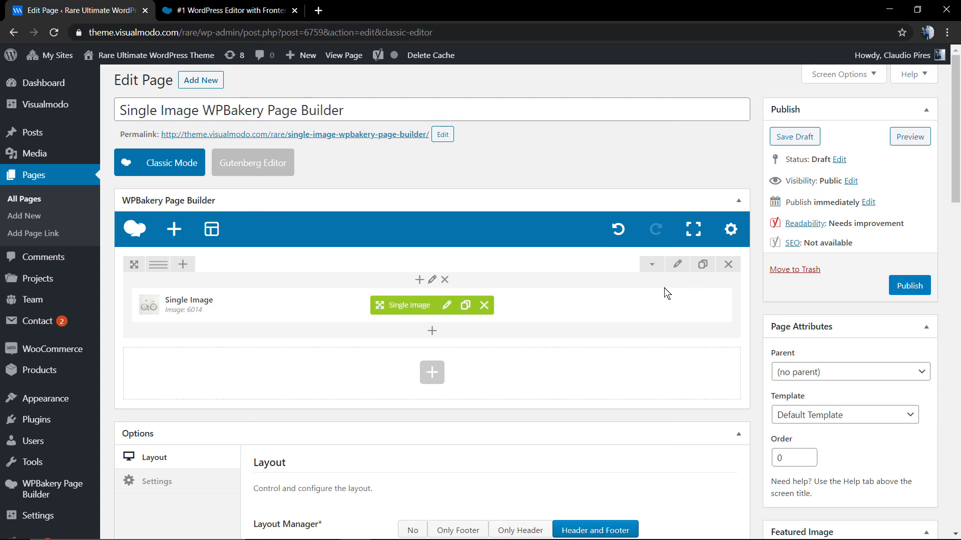
# Step: Preview the draft showing 'Open Your Account' above the centred full-size bicycle photo
pyautogui.click(911, 137)
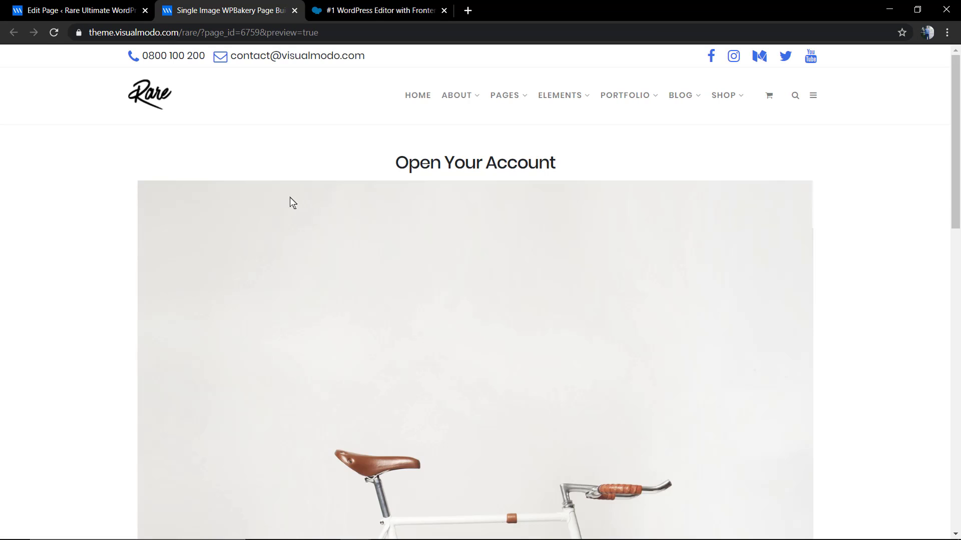
pyautogui.scroll(-10, 280, 198)
pyautogui.scroll(-5, 278, 198)
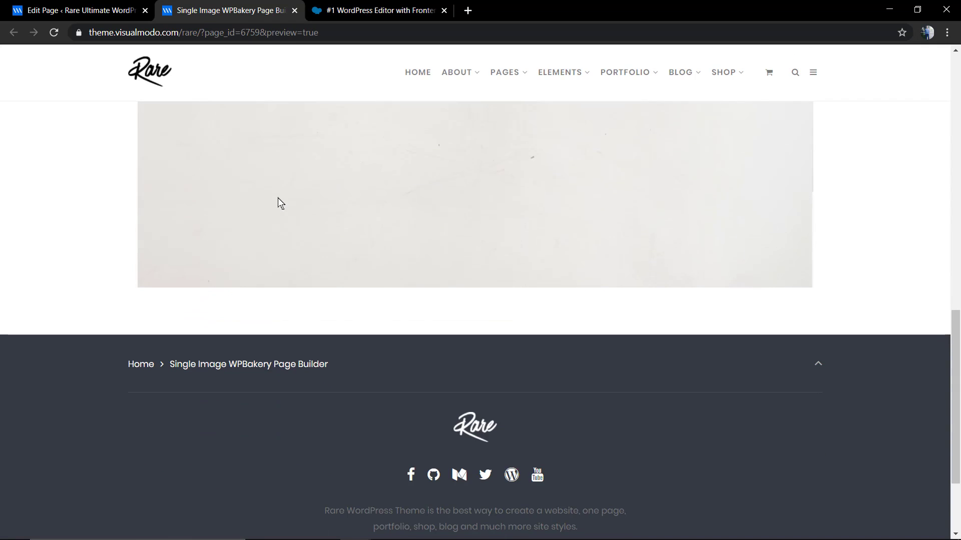
pyautogui.scroll(15, 278, 198)
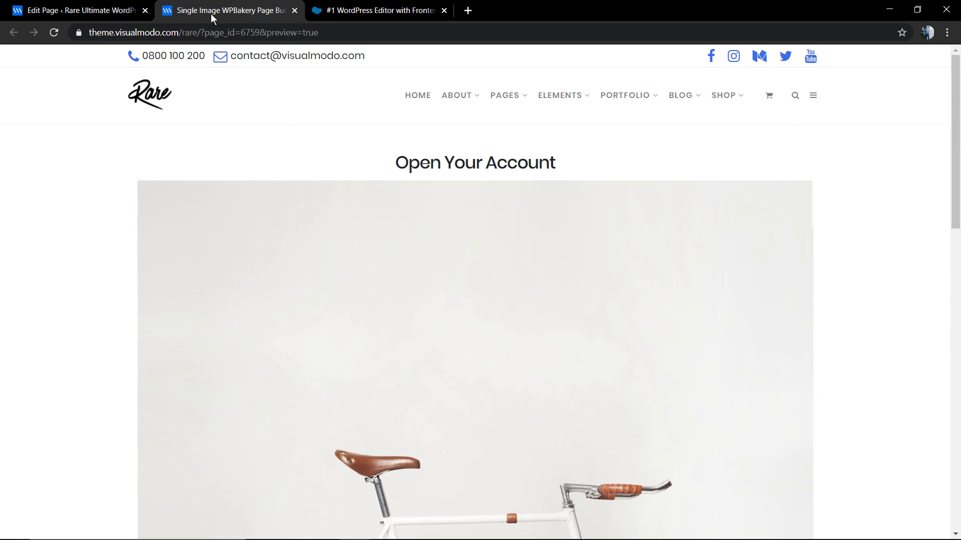
# Step: Change the bicycle image's widget title from 'Open Your Account' to 'Bike'
pyautogui.click(80, 10)
pyautogui.click(446, 307)
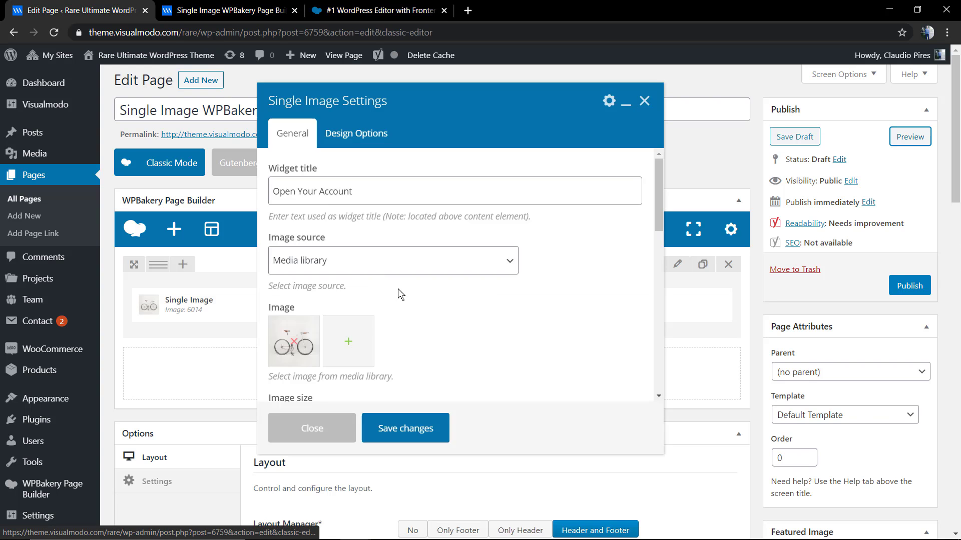
pyautogui.tripleClick(322, 192)
pyautogui.write('B')
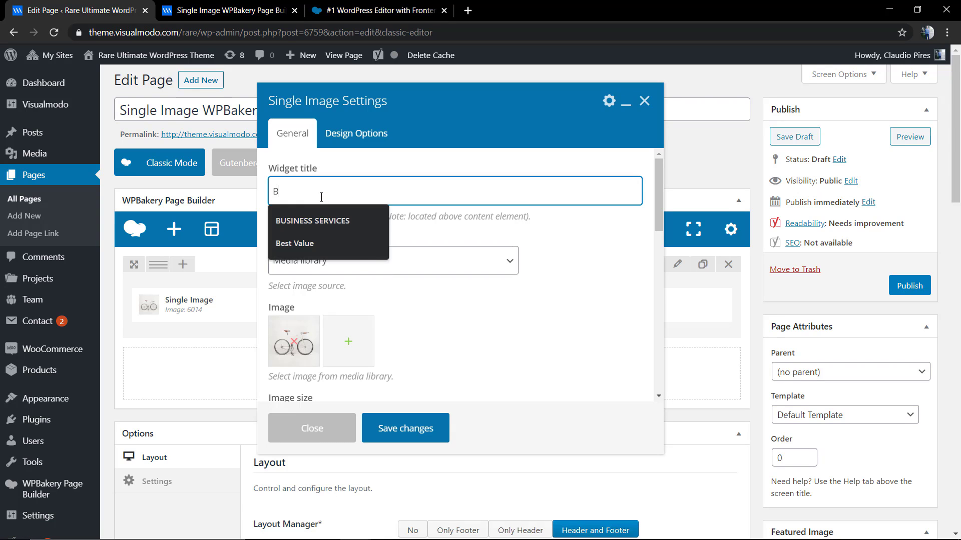
pyautogui.write('ike')
pyautogui.click(358, 235)
# Step: Apply the Rounded image style and save the Single Image settings
pyautogui.scroll(-6, 380, 240)
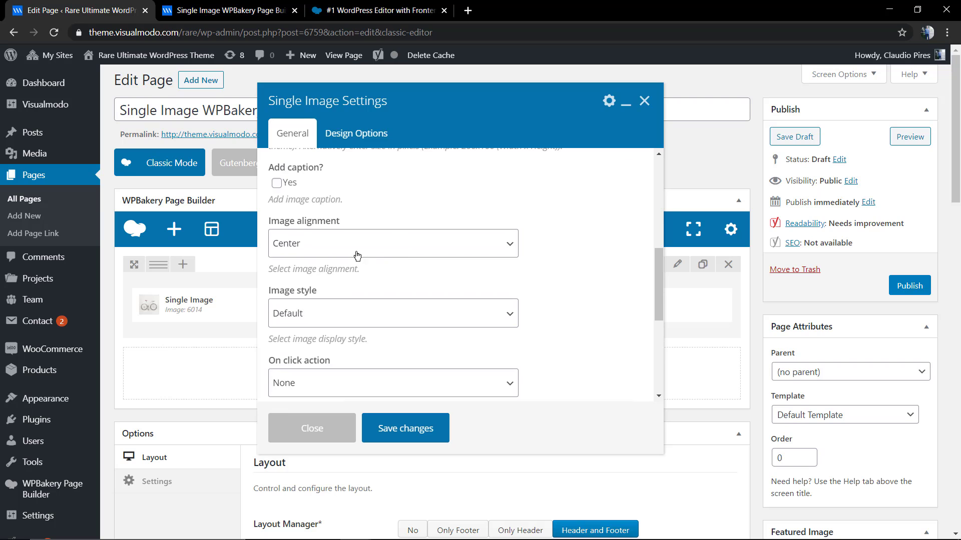
pyautogui.scroll(-2, 358, 256)
pyautogui.click(345, 216)
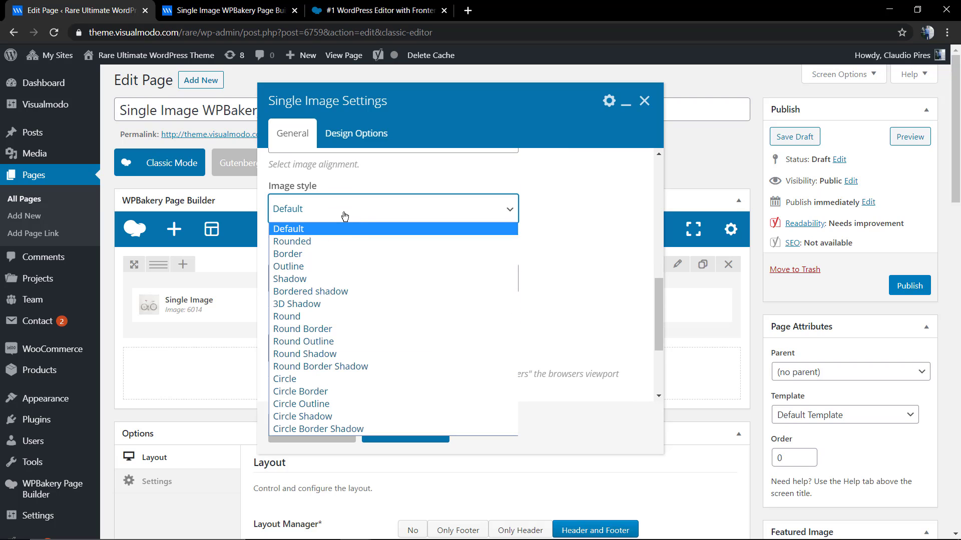
pyautogui.click(348, 242)
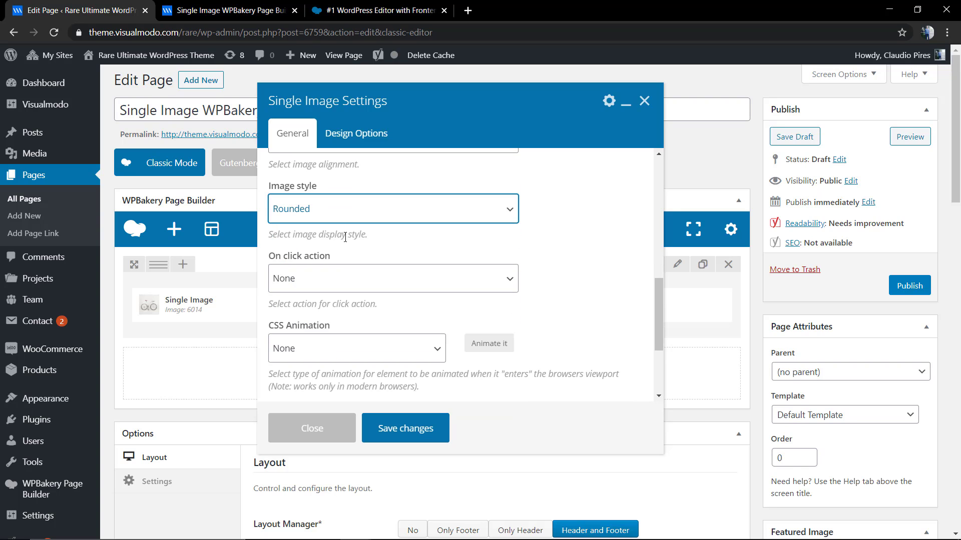
pyautogui.click(405, 429)
# Step: Reload the preview and scroll through the rounded bicycle photo
pyautogui.click(917, 138)
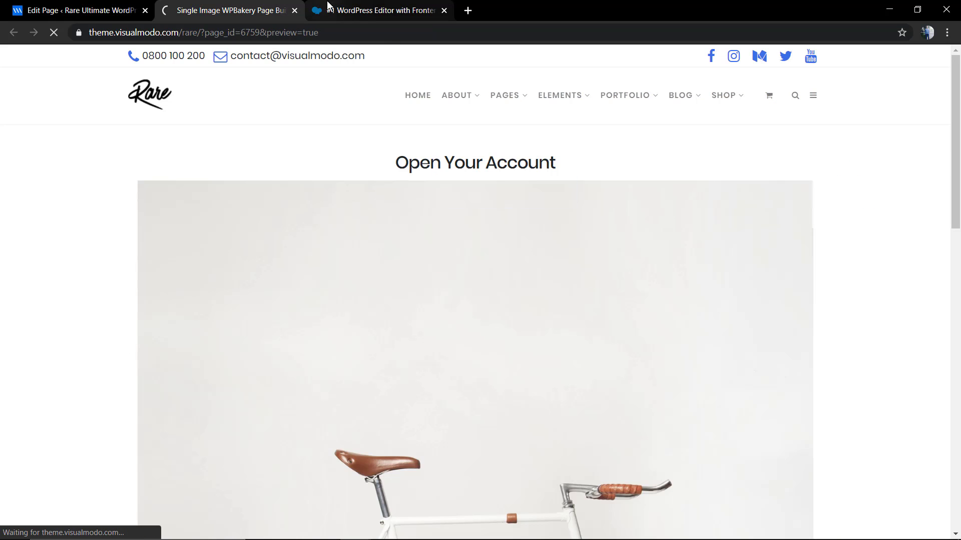
pyautogui.scroll(-5, 208, 203)
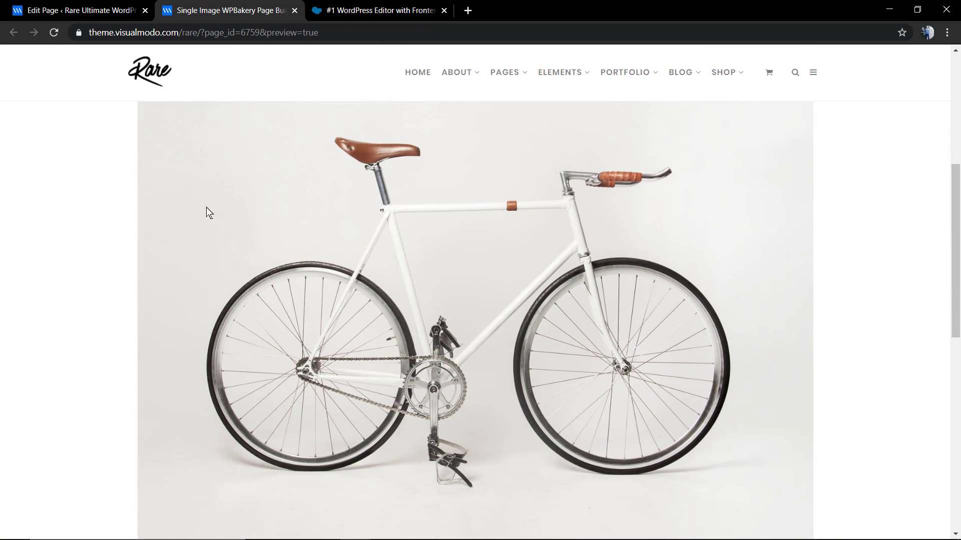
pyautogui.scroll(-6, 207, 208)
pyautogui.scroll(4, 206, 208)
pyautogui.scroll(-4, 206, 208)
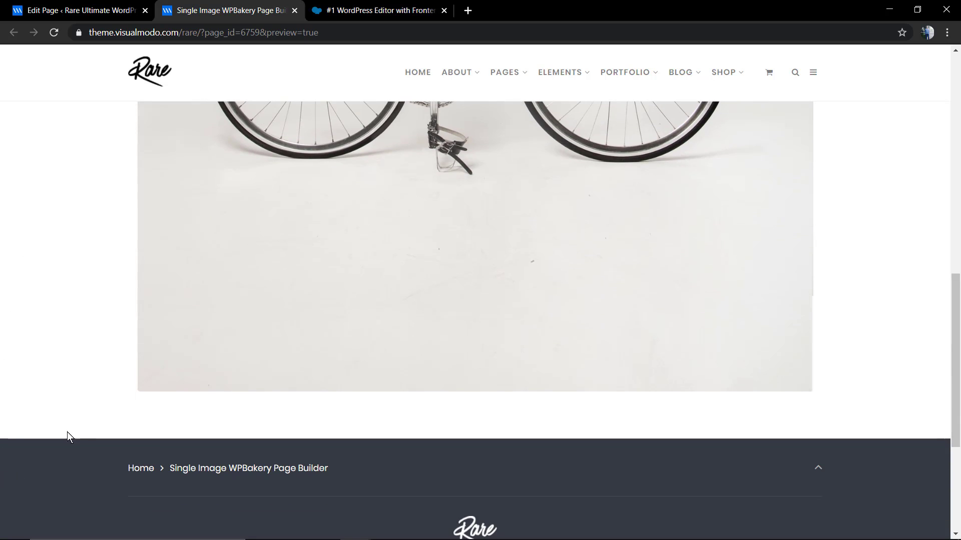
pyautogui.click(140, 393)
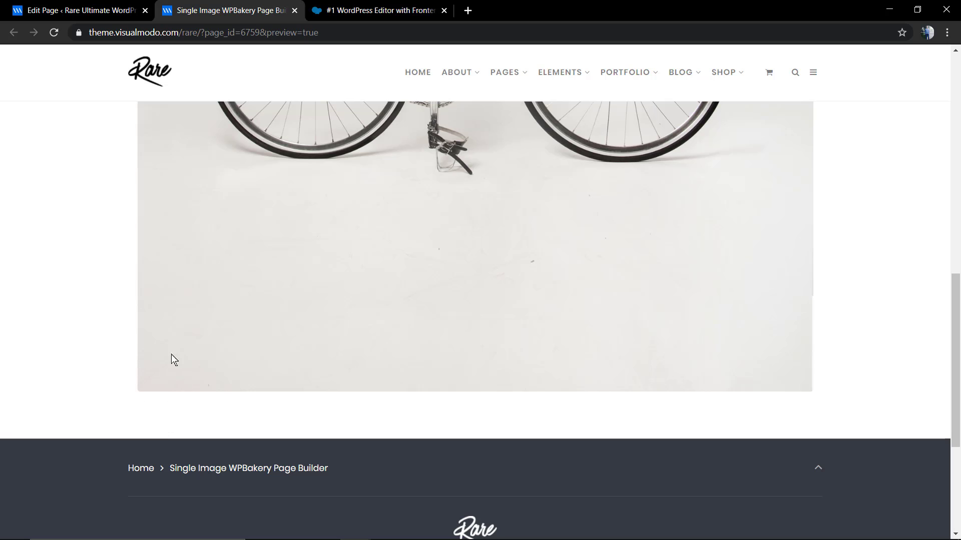
# Step: Set the bicycle image's style to Circle Border Shadow and save
pyautogui.click(142, 7)
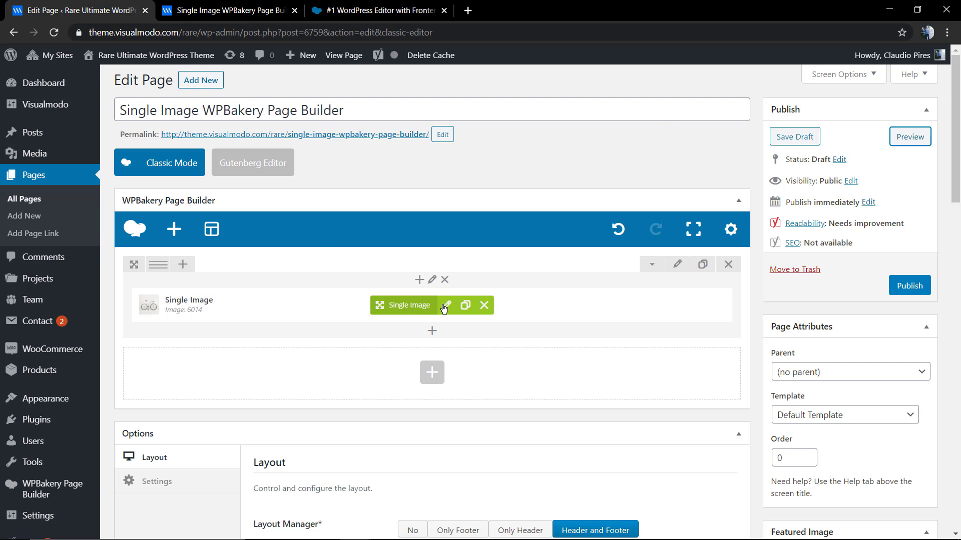
pyautogui.click(377, 302)
pyautogui.scroll(-4, 379, 310)
pyautogui.scroll(-2, 379, 311)
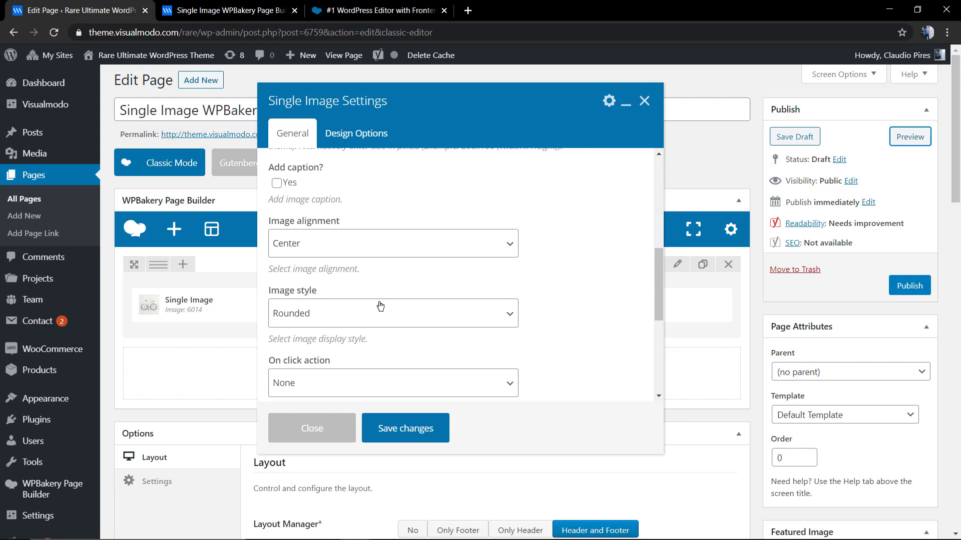
pyautogui.click(379, 313)
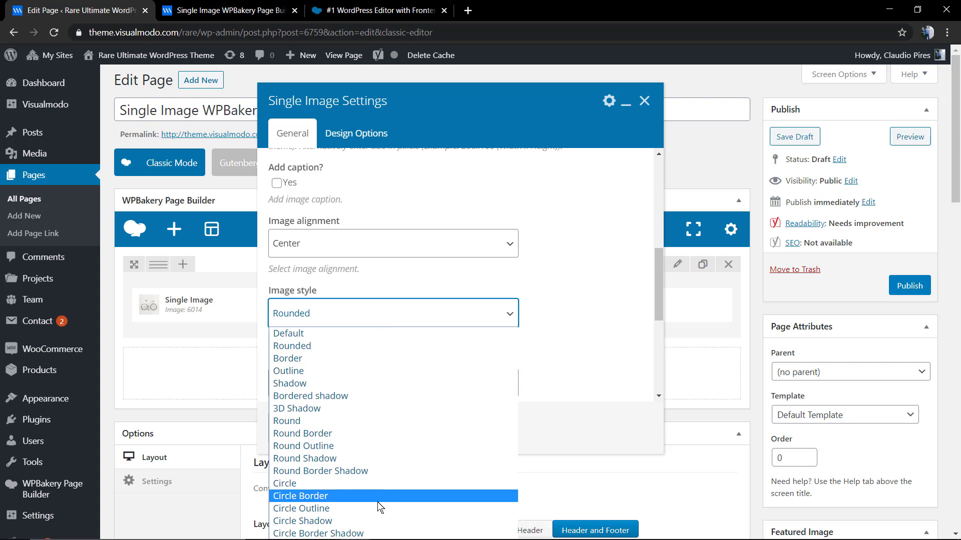
pyautogui.click(368, 534)
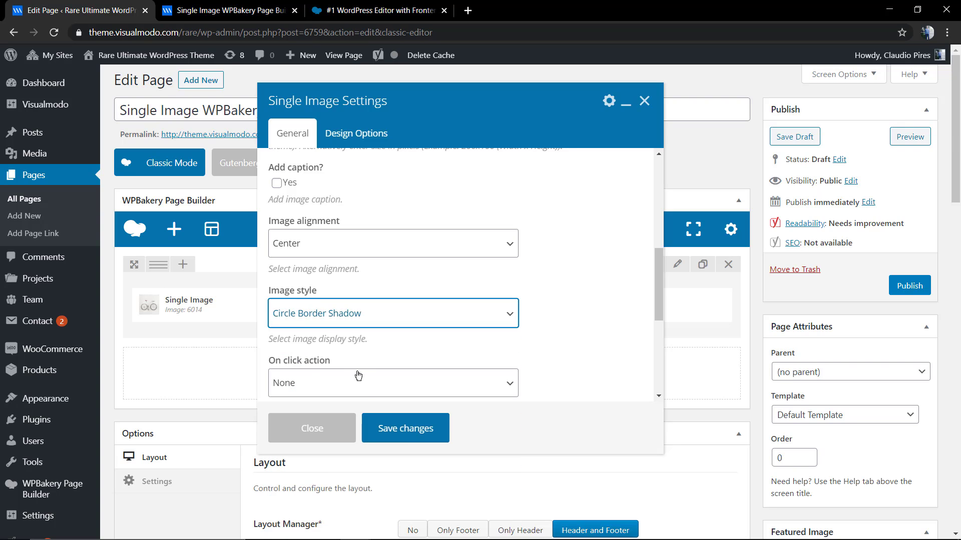
pyautogui.click(391, 426)
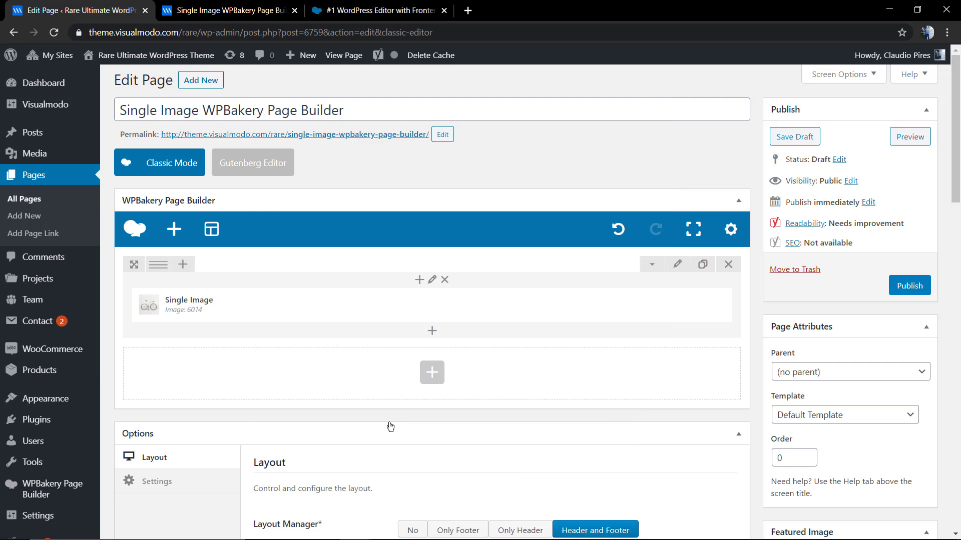
# Step: Preview the page and check the circular photo under 'Bike'
pyautogui.click(912, 143)
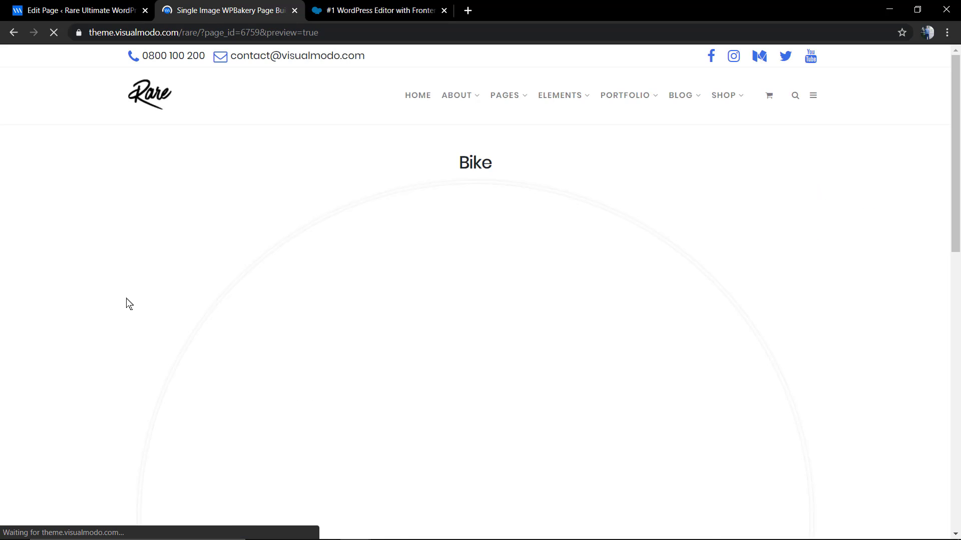
pyautogui.scroll(-7, 127, 303)
pyautogui.scroll(4, 123, 307)
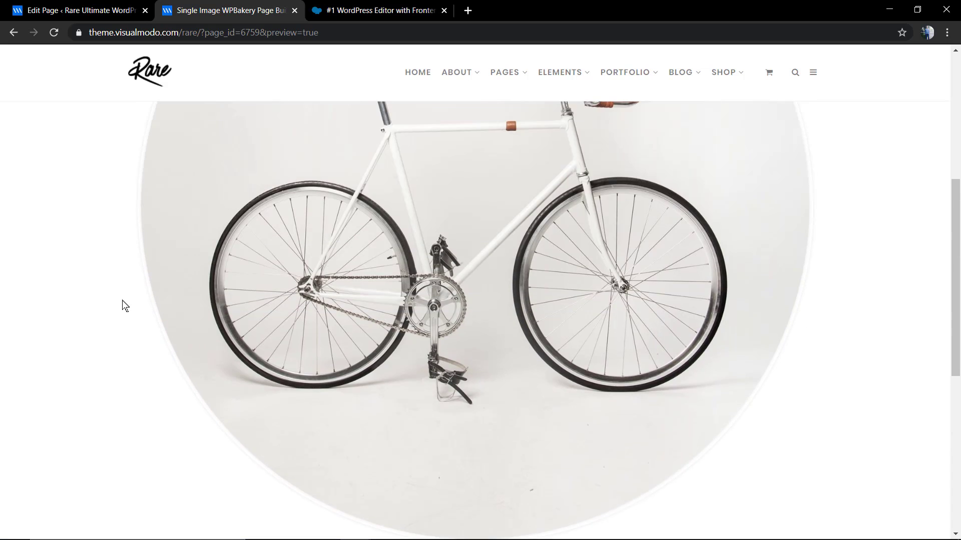
pyautogui.scroll(-2, 119, 311)
pyautogui.scroll(6, 118, 311)
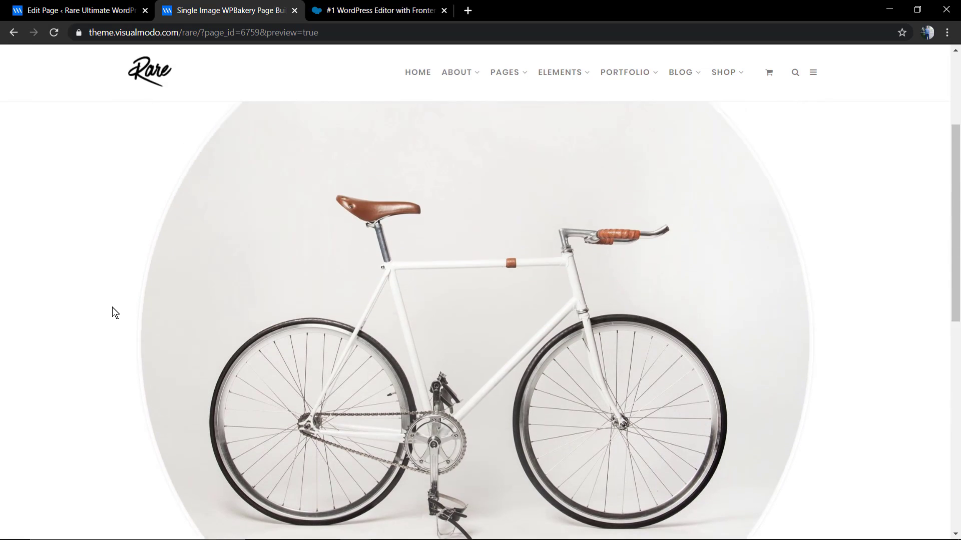
pyautogui.scroll(-3, 115, 312)
pyautogui.scroll(2, 113, 313)
pyautogui.scroll(-1, 110, 313)
pyautogui.scroll(2, 109, 314)
pyautogui.scroll(2, 110, 313)
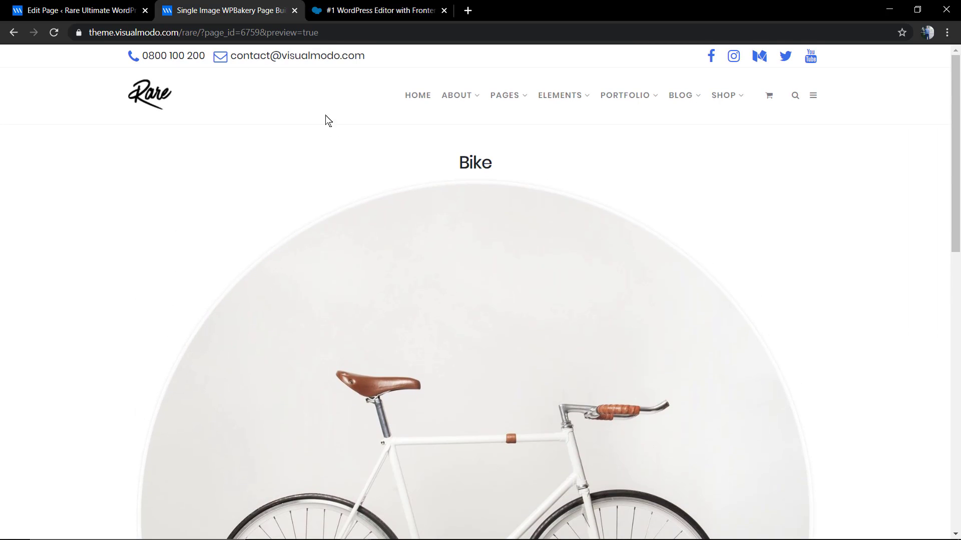
# Step: Switch the bike image's style back to Default
pyautogui.click(134, 4)
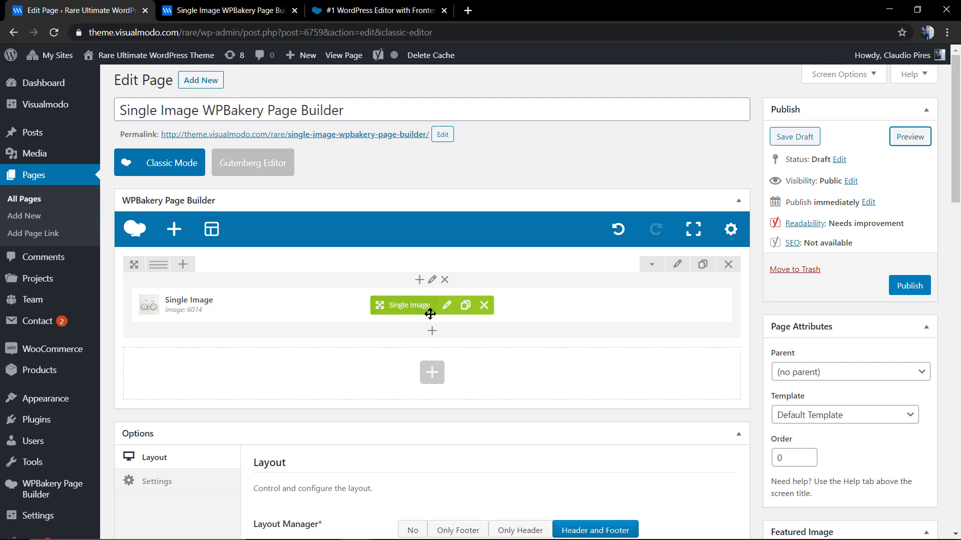
pyautogui.click(446, 306)
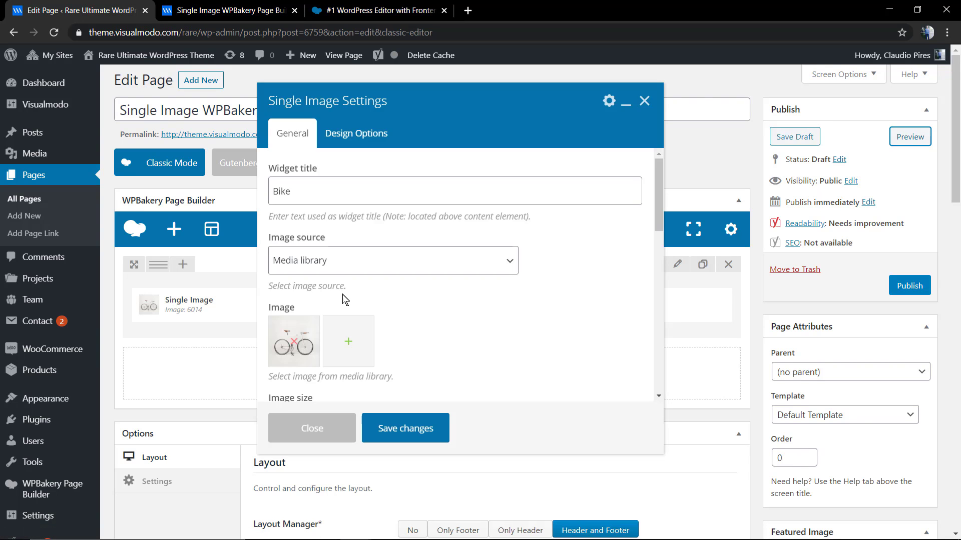
pyautogui.scroll(-5, 358, 290)
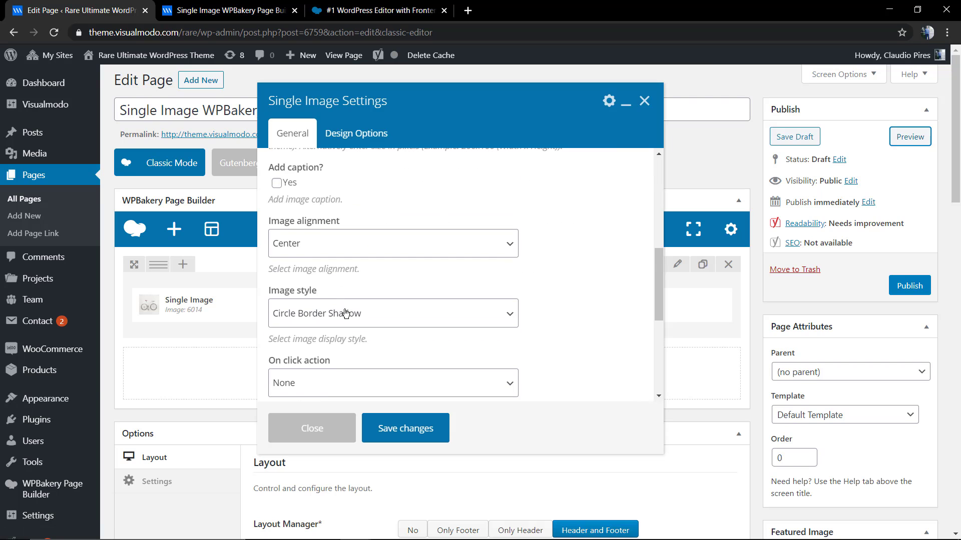
pyautogui.click(346, 314)
pyautogui.click(350, 332)
# Step: Set the On click action to Open prettyPhoto and save the image settings
pyautogui.scroll(-2, 394, 294)
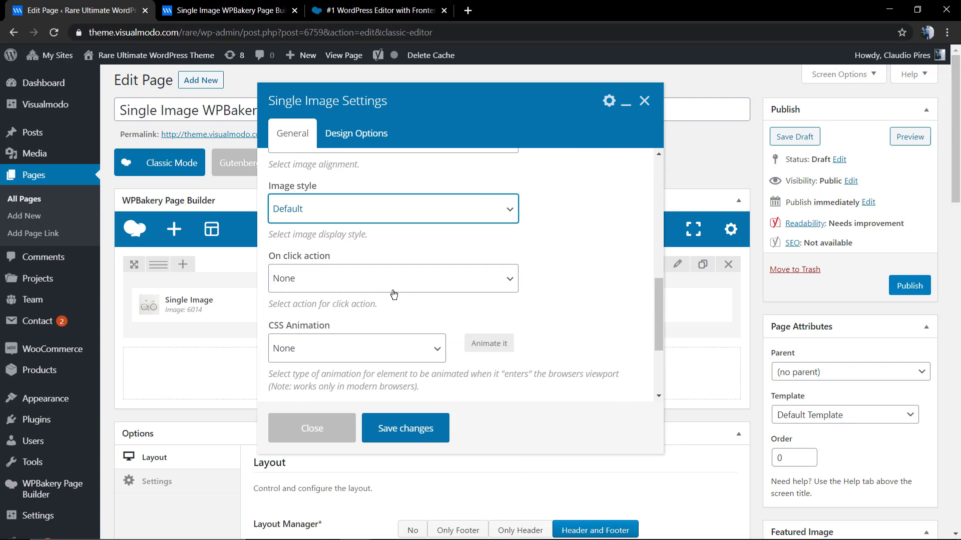
pyautogui.scroll(-2, 394, 294)
pyautogui.scroll(-1, 385, 293)
pyautogui.scroll(1, 380, 290)
pyautogui.scroll(3, 380, 291)
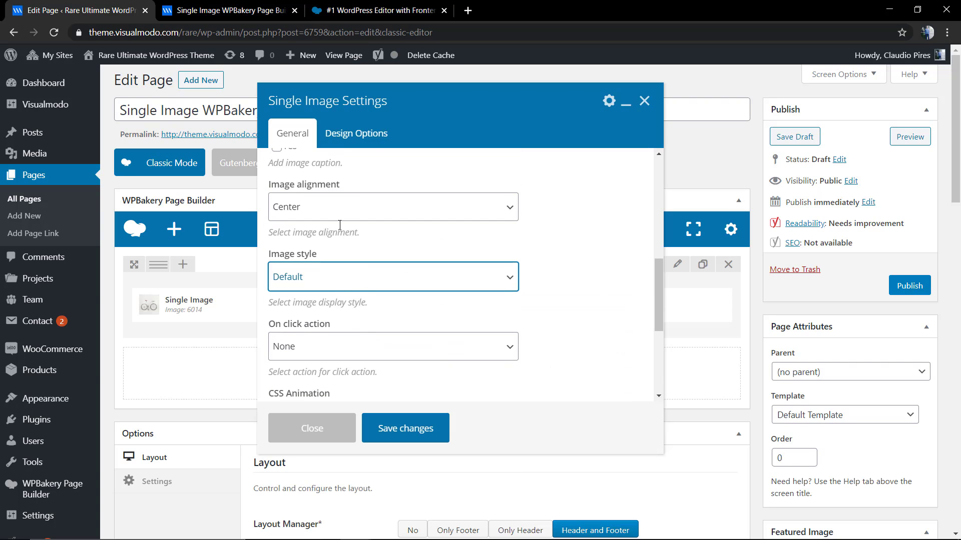
pyautogui.click(345, 349)
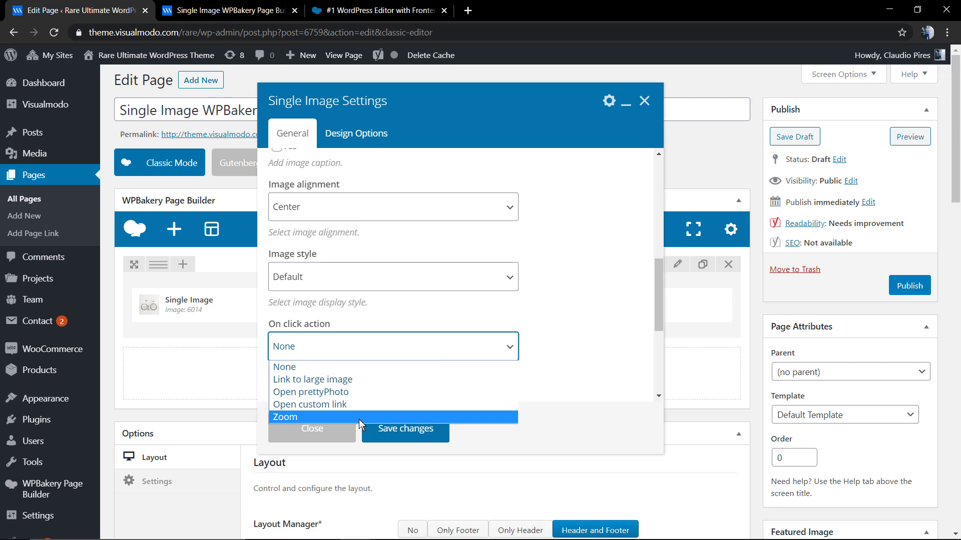
pyautogui.click(364, 393)
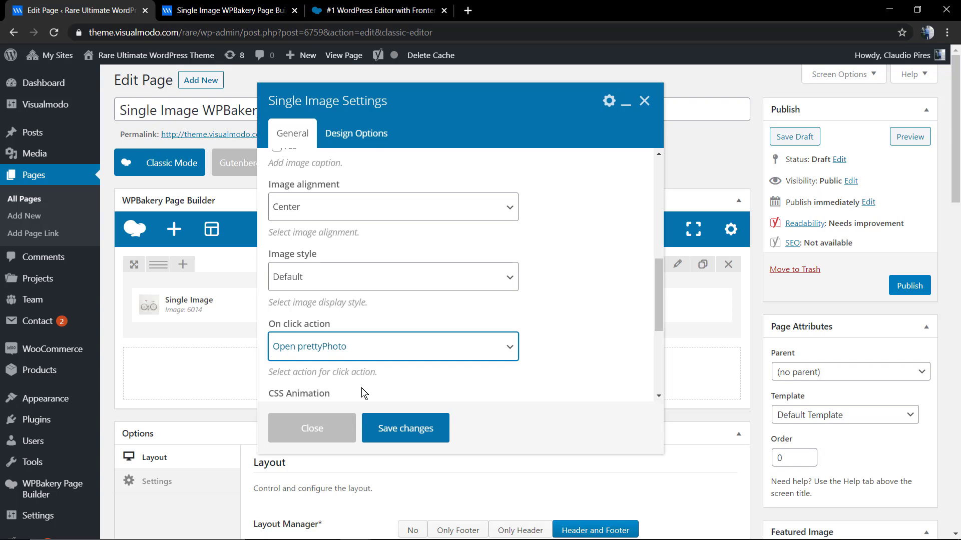
pyautogui.click(388, 429)
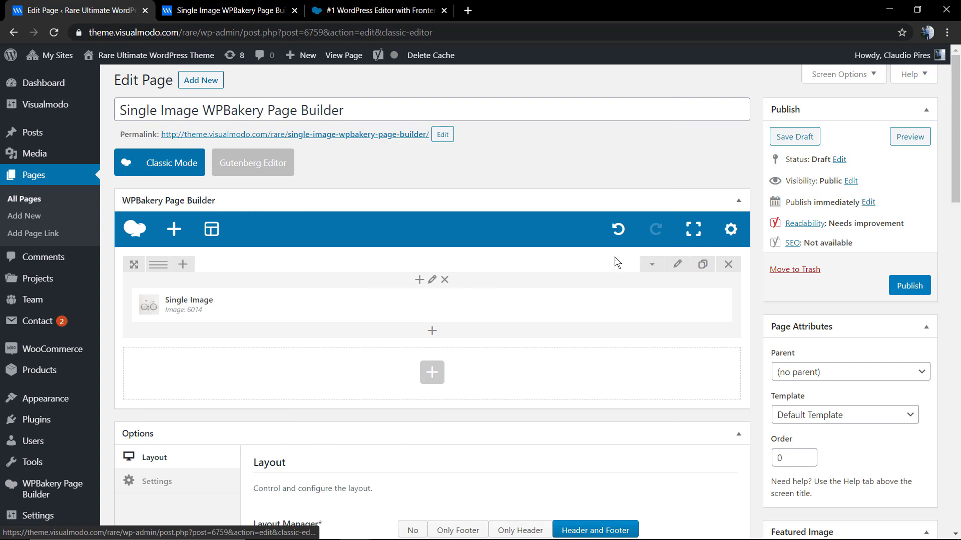
# Step: Switch the row to a 1/2 + 1/2 layout and add a Text Block to the second column
pyautogui.moveTo(161, 273)
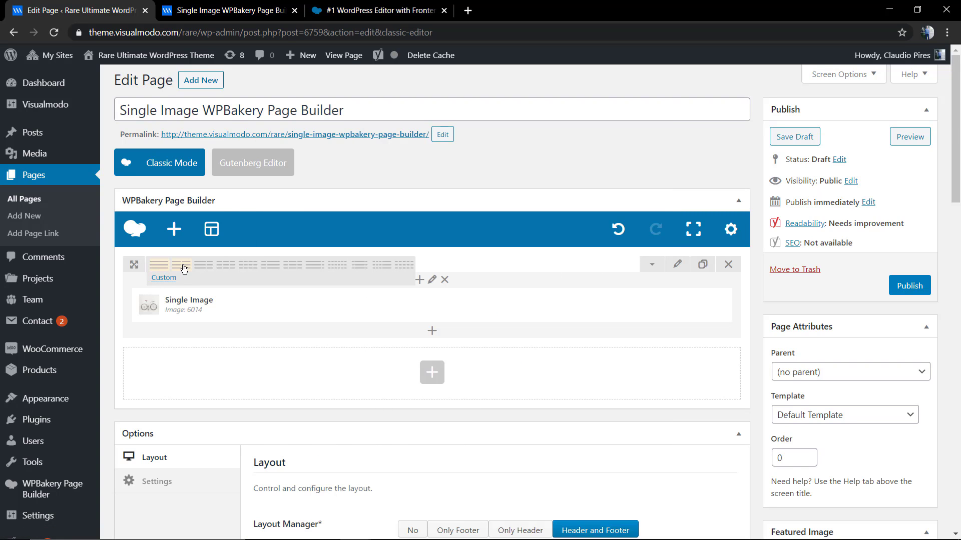
pyautogui.click(184, 268)
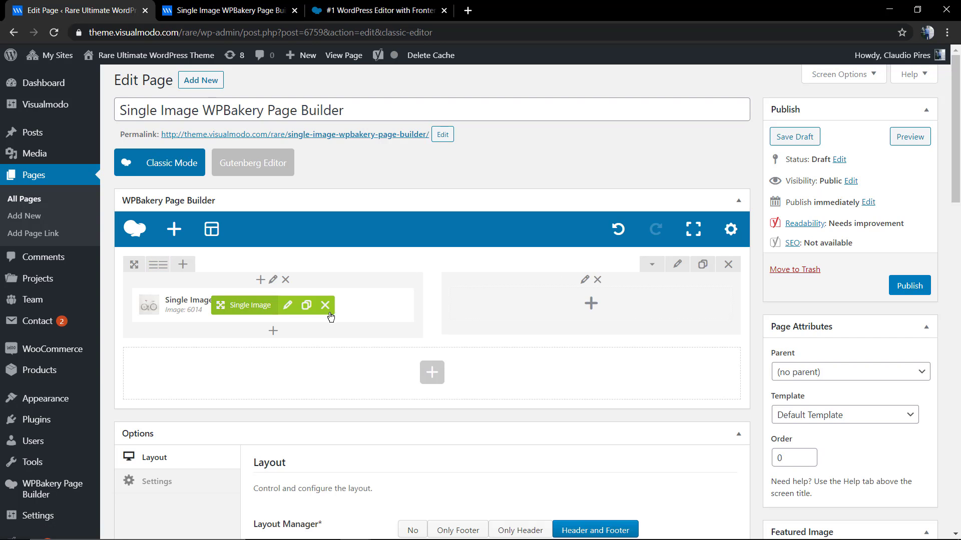
pyautogui.click(591, 303)
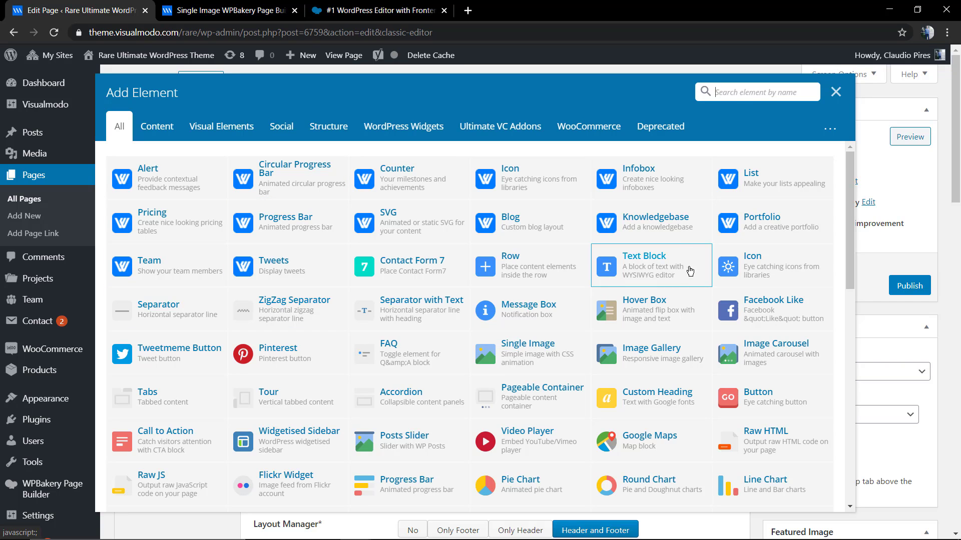
pyautogui.click(649, 289)
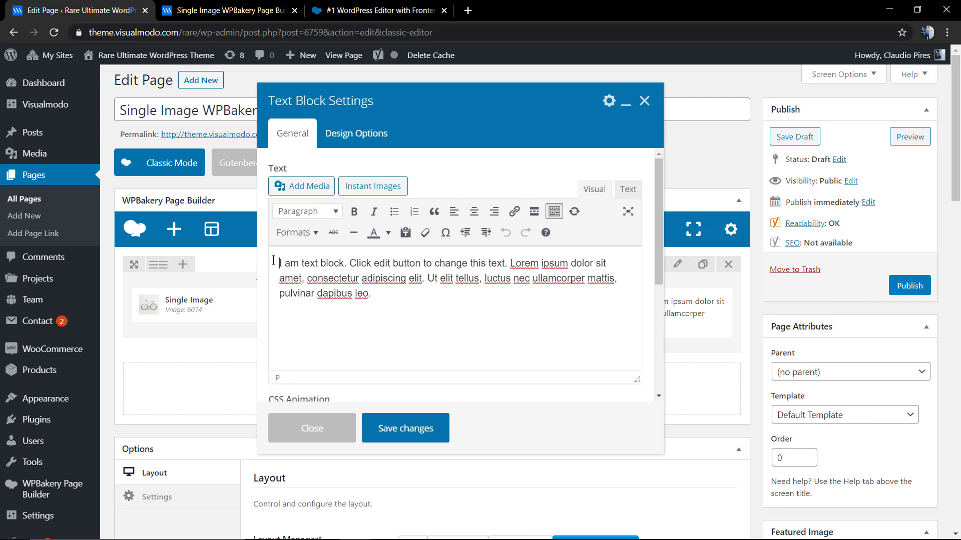
# Step: Insert a 'Title' line above the paragraph and format it as Heading 2
pyautogui.click(271, 261)
pyautogui.press('Return')
pyautogui.press('Up')
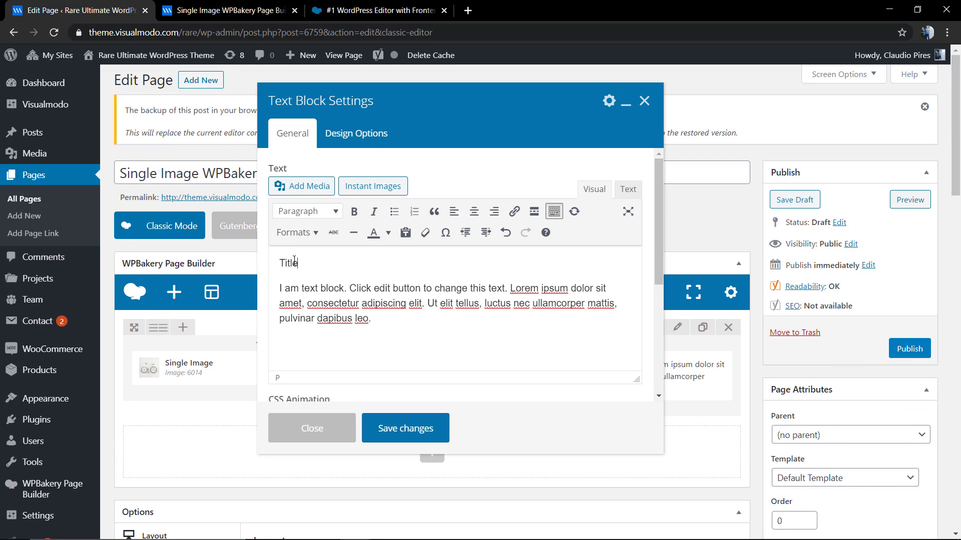
pyautogui.hotkey('alt', 'shift', '2')
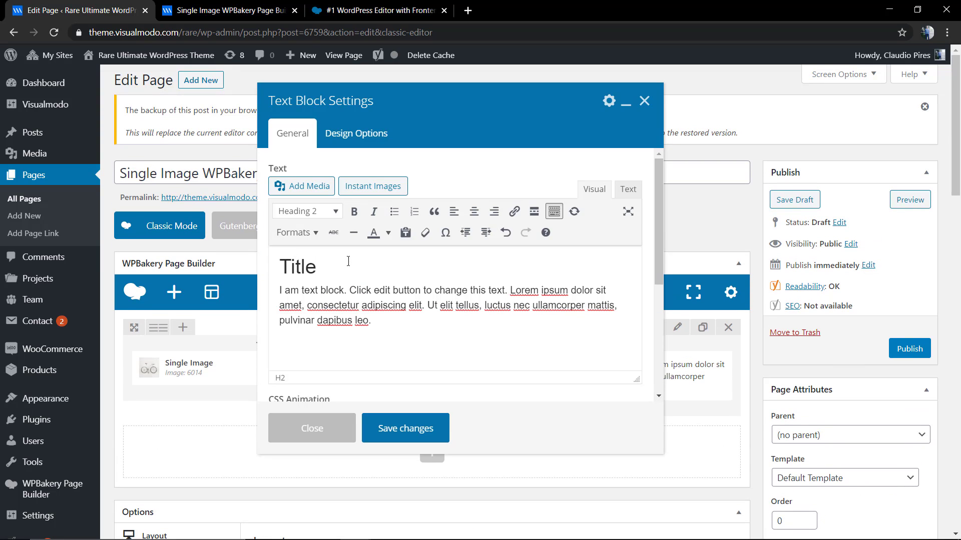
# Step: Save the text block and preview the page in the browser
pyautogui.click(393, 428)
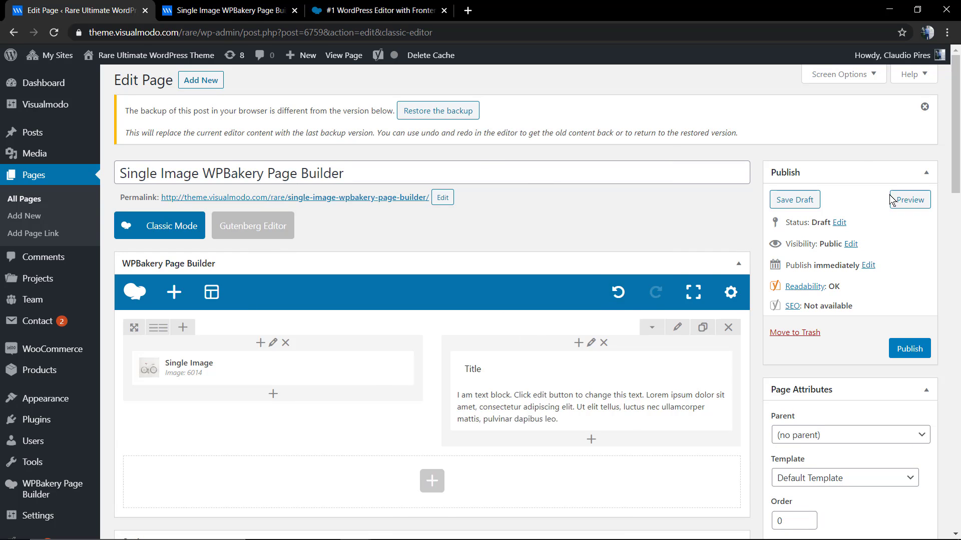
pyautogui.click(909, 200)
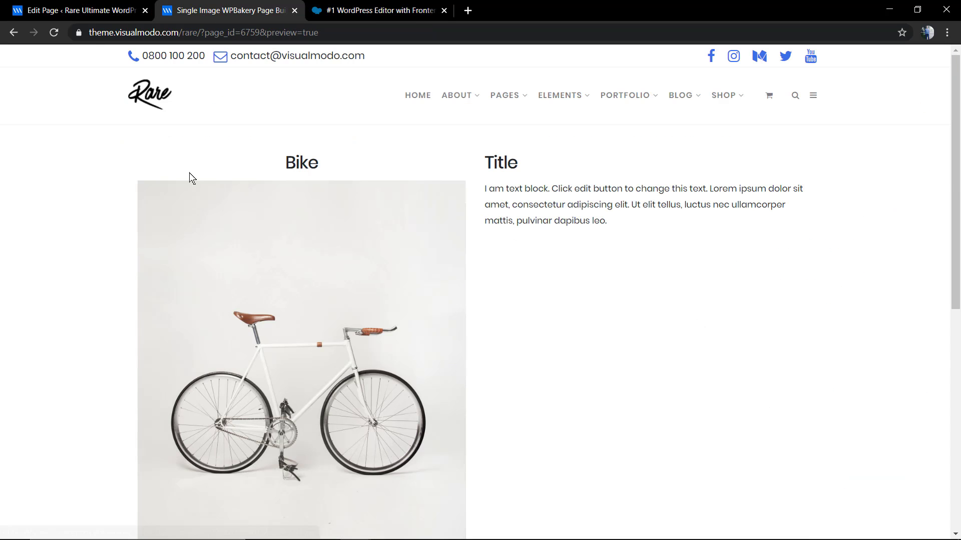
pyautogui.scroll(-1, 45, 198)
pyautogui.scroll(-10, 45, 198)
pyautogui.scroll(12, 4, 210)
# Step: Open the bike photo's lightbox, expand it, shrink it back, and close it
pyautogui.click(323, 274)
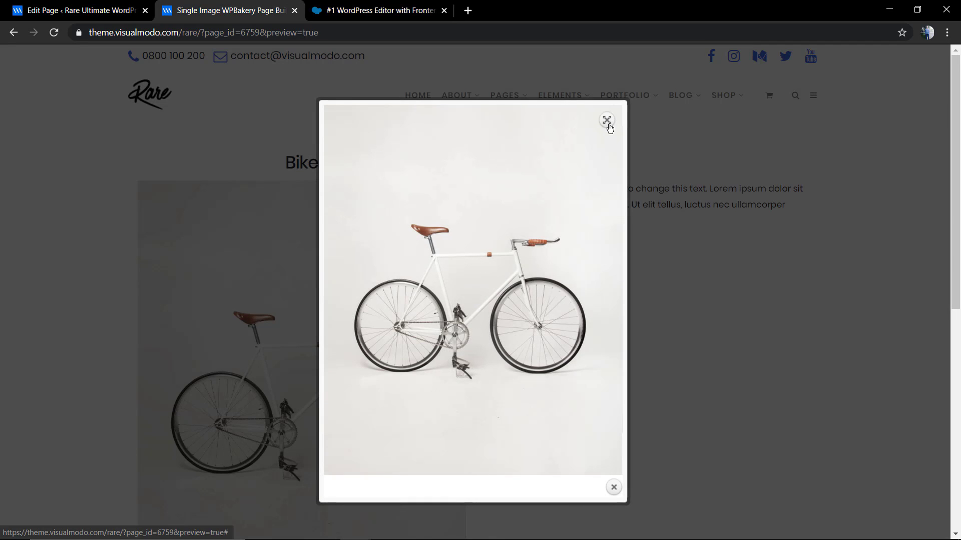
pyautogui.click(606, 120)
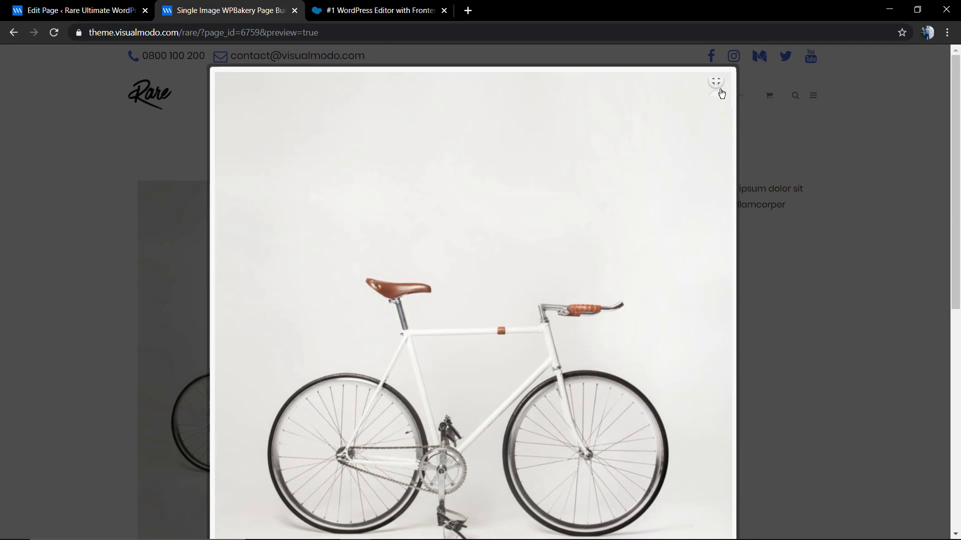
pyautogui.click(720, 90)
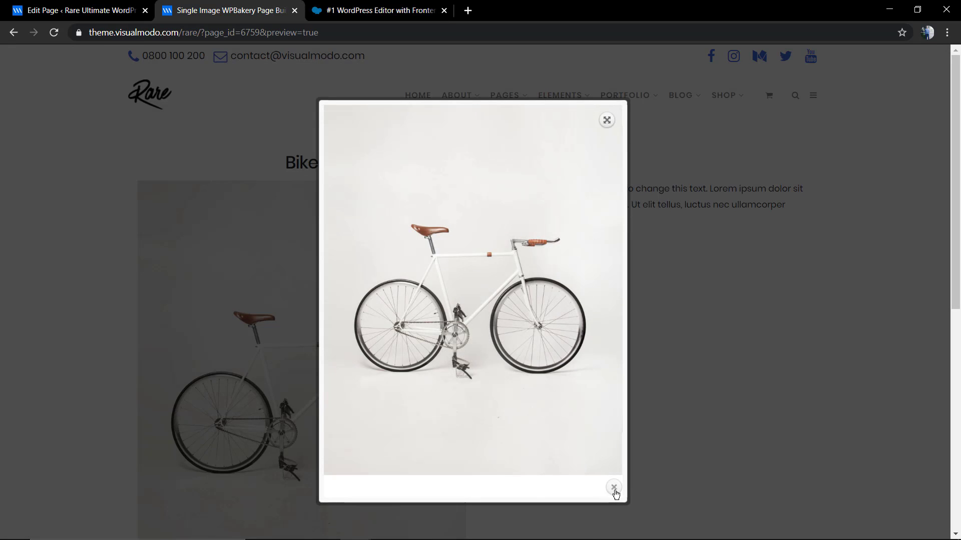
pyautogui.click(613, 488)
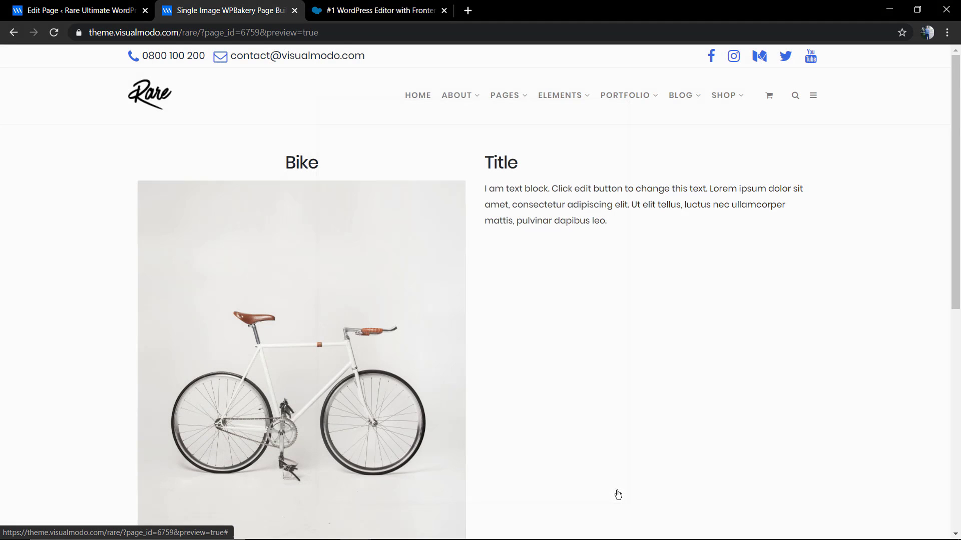
# Step: Reopen the bike image settings and set its On click action to Open custom link
pyautogui.click(75, 10)
pyautogui.click(289, 369)
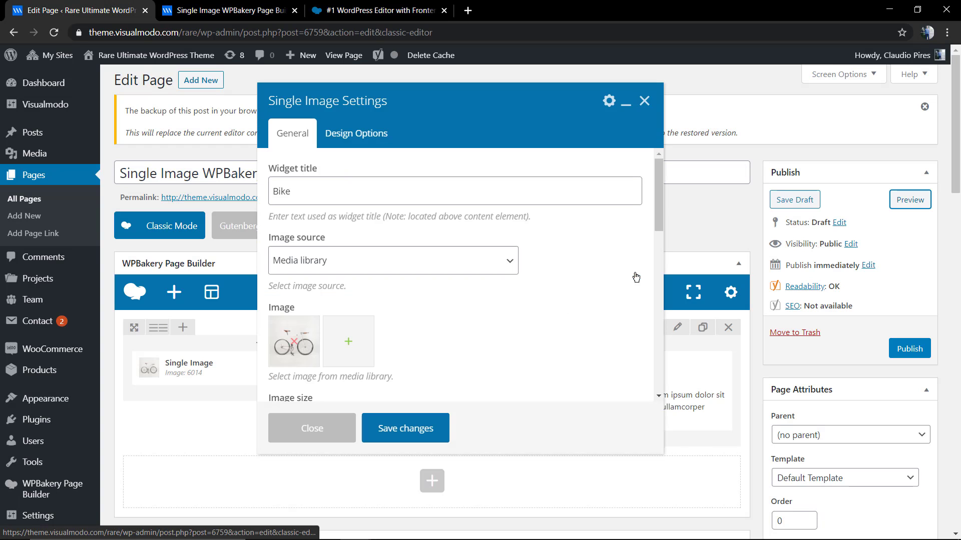
pyautogui.scroll(-5, 344, 314)
pyautogui.scroll(-4, 350, 310)
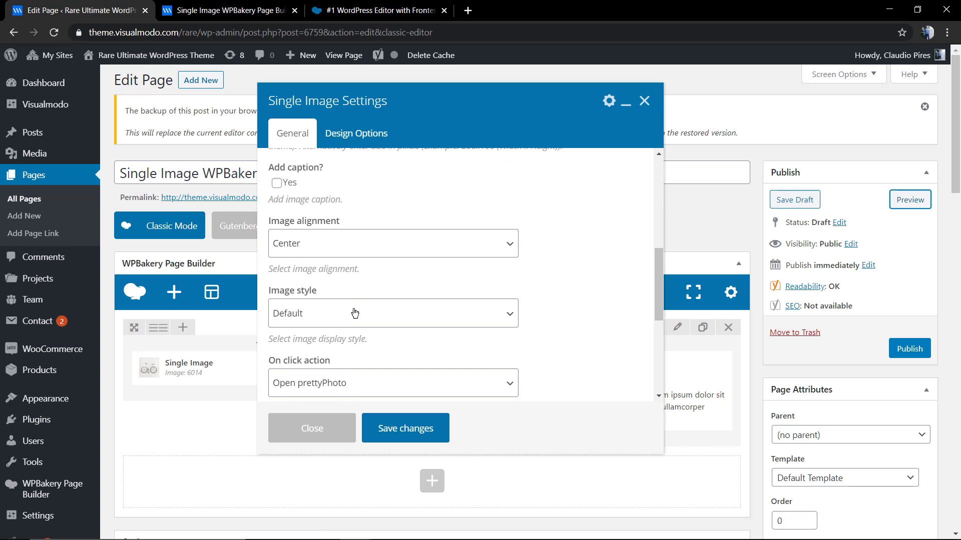
pyautogui.click(359, 284)
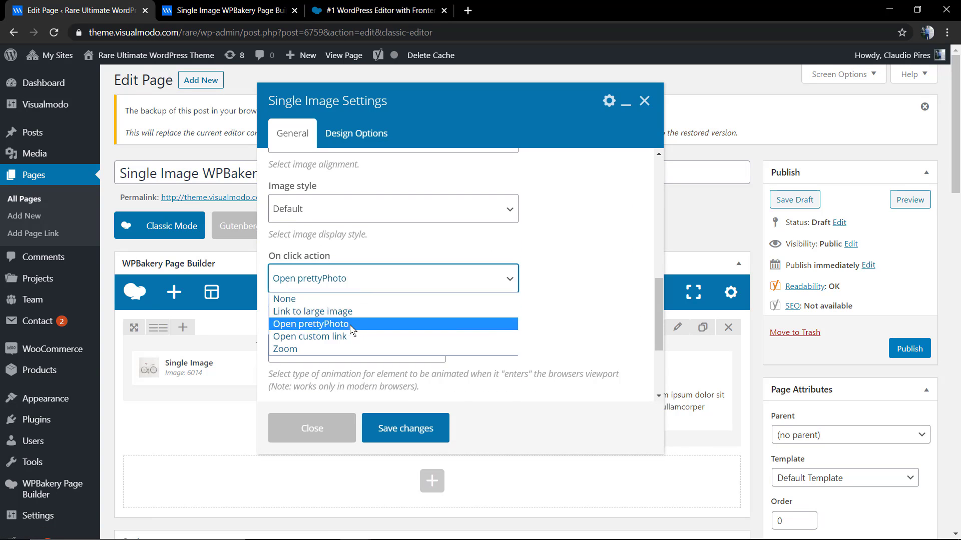
pyautogui.click(354, 338)
# Step: Link the image to visualmodo.co, opening in a new window, and save the settings
pyautogui.scroll(-2, 345, 300)
pyautogui.click(338, 241)
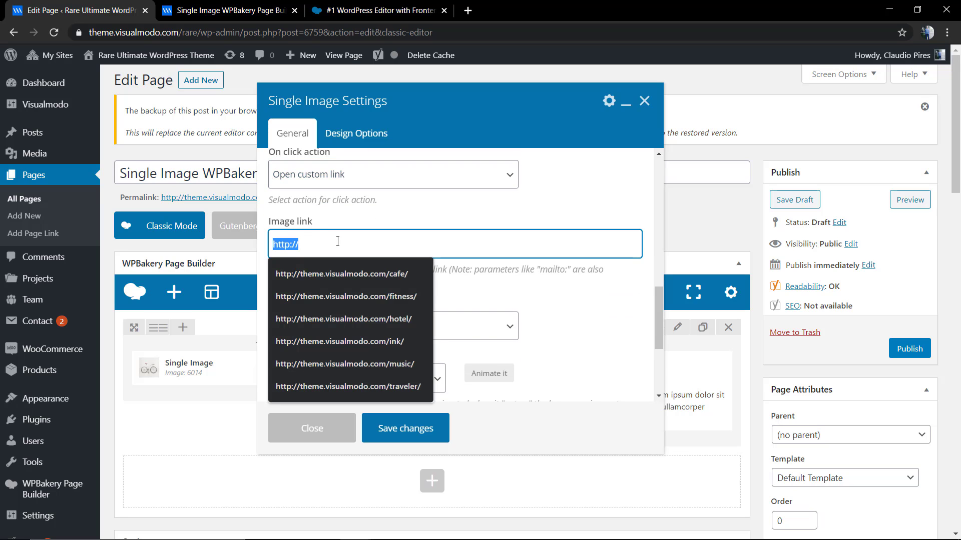
pyautogui.write('visu')
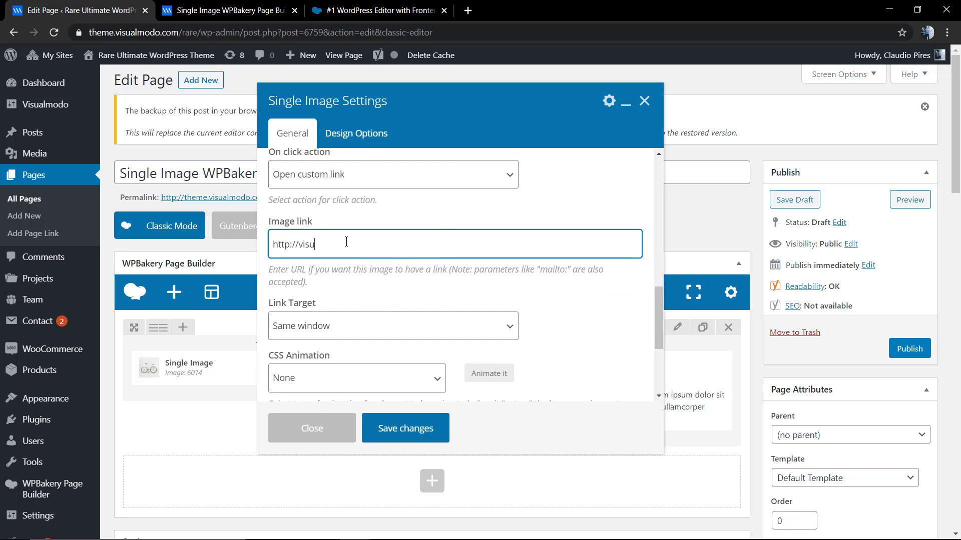
pyautogui.write('almodo.com')
pyautogui.click(368, 332)
pyautogui.click(374, 358)
pyautogui.scroll(-2, 371, 335)
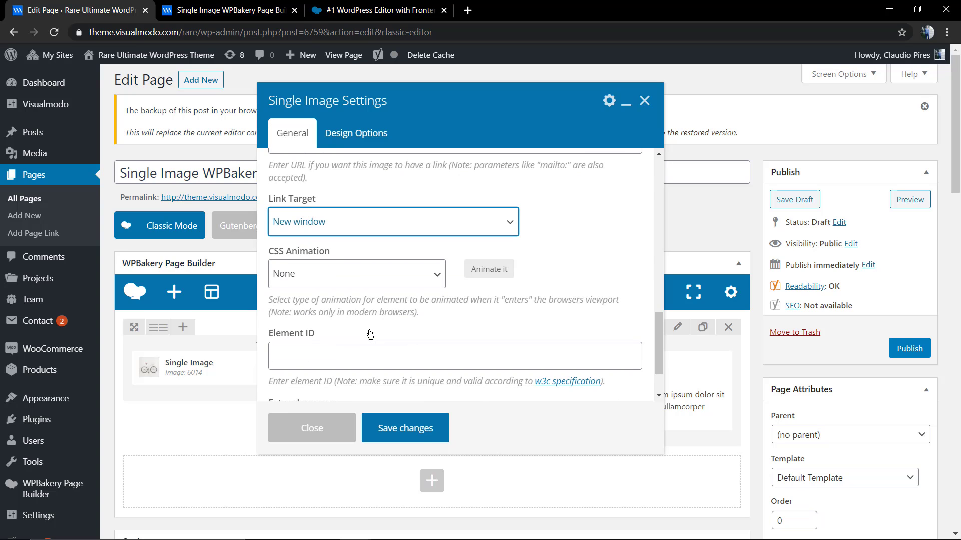
pyautogui.click(407, 434)
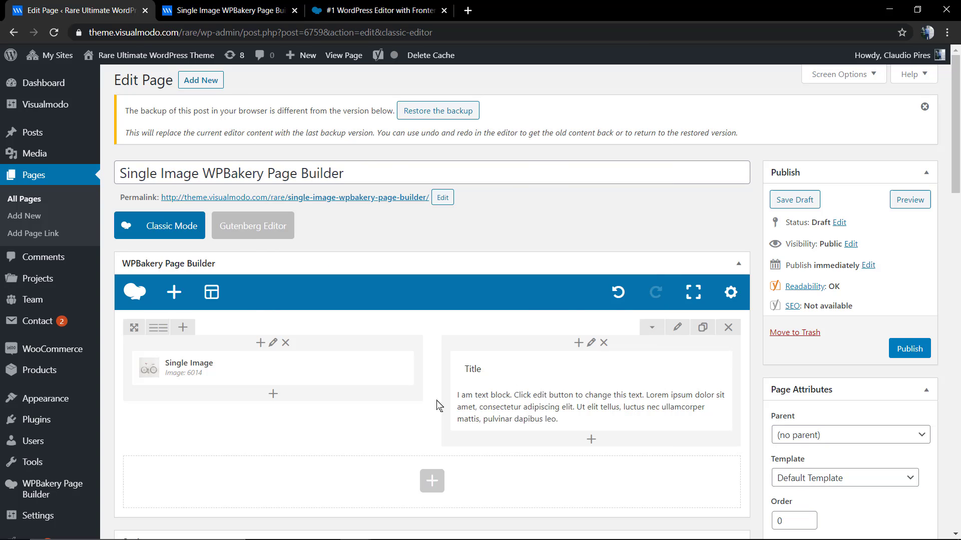
pyautogui.click(910, 200)
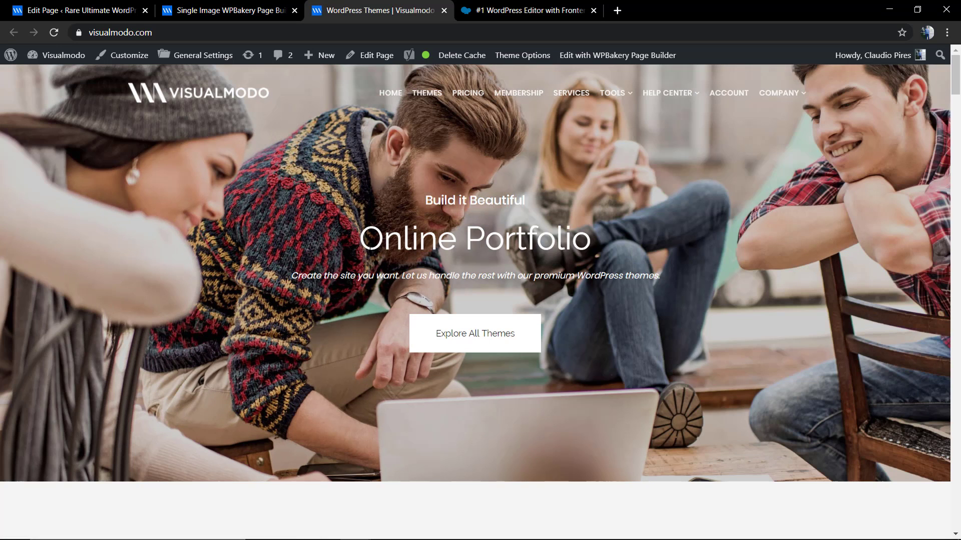
pyautogui.scroll(-6, 376, 258)
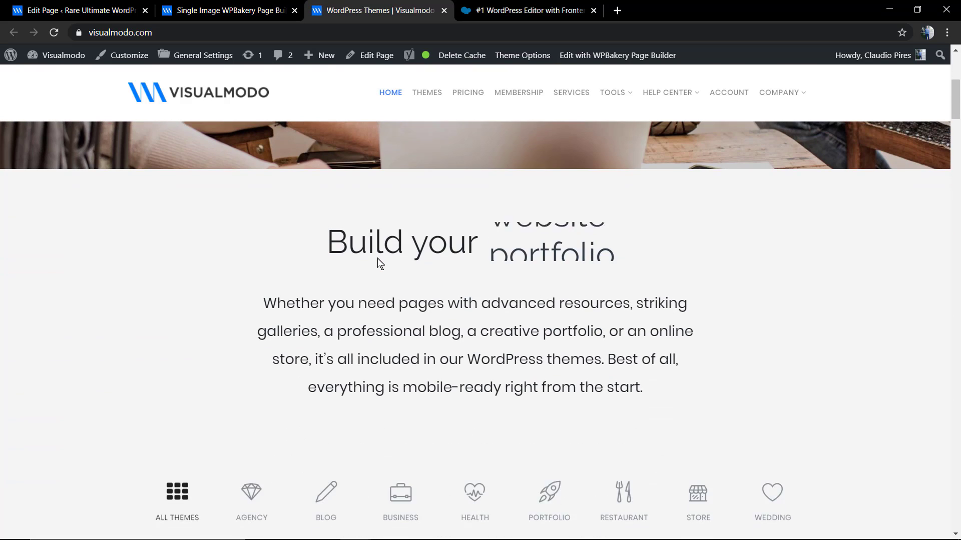
pyautogui.scroll(5, 378, 258)
pyautogui.scroll(-10, 400, 190)
pyautogui.click(444, 11)
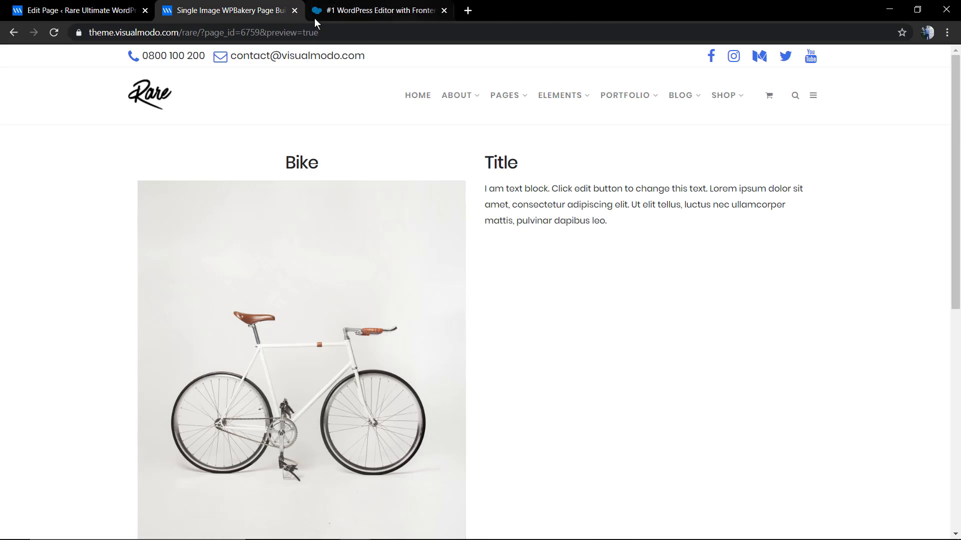
# Step: Give the bike Single Image the fadeInLeft CSS animation, save, and preview the page
pyautogui.click(70, 10)
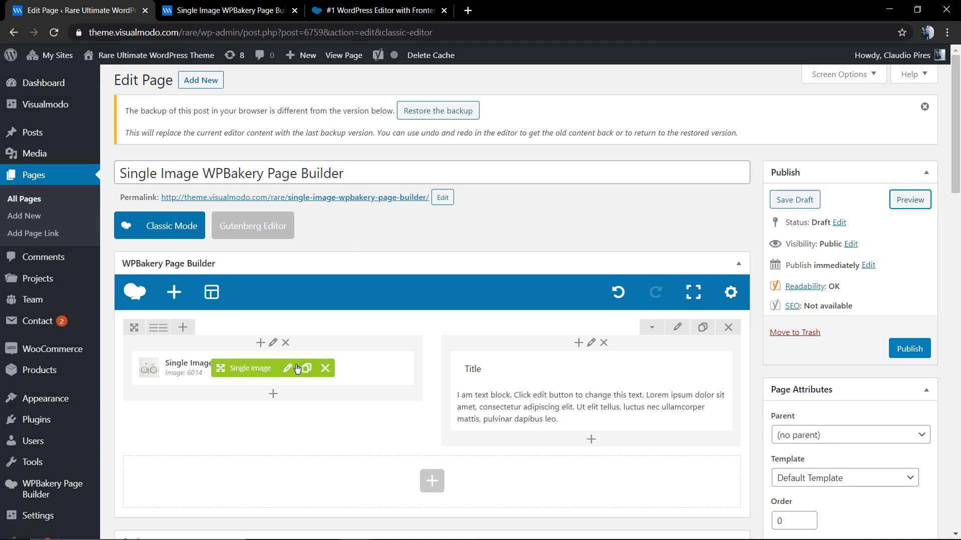
pyautogui.click(283, 372)
pyautogui.scroll(-2, 433, 294)
pyautogui.scroll(-4, 430, 282)
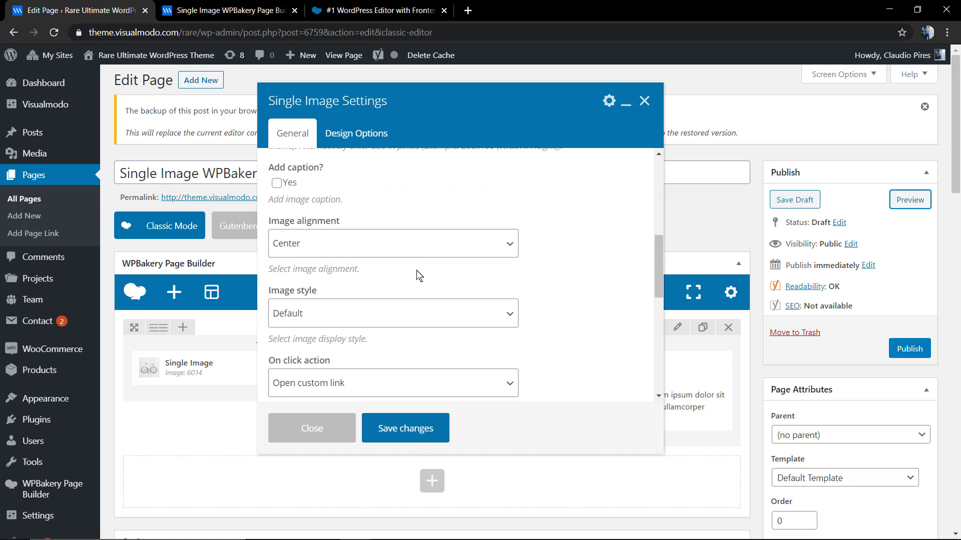
pyautogui.scroll(-2, 419, 276)
pyautogui.scroll(-2, 357, 228)
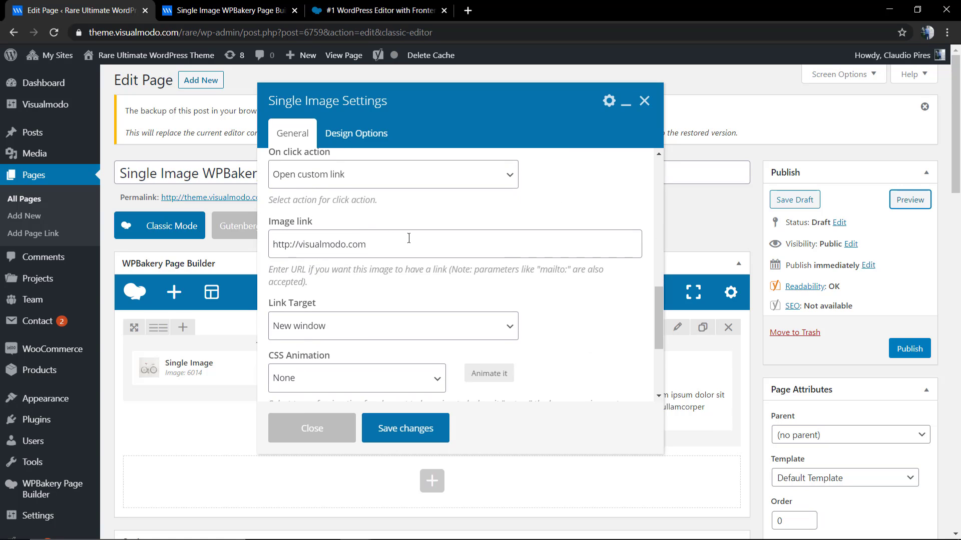
pyautogui.scroll(-3, 412, 238)
pyautogui.click(342, 276)
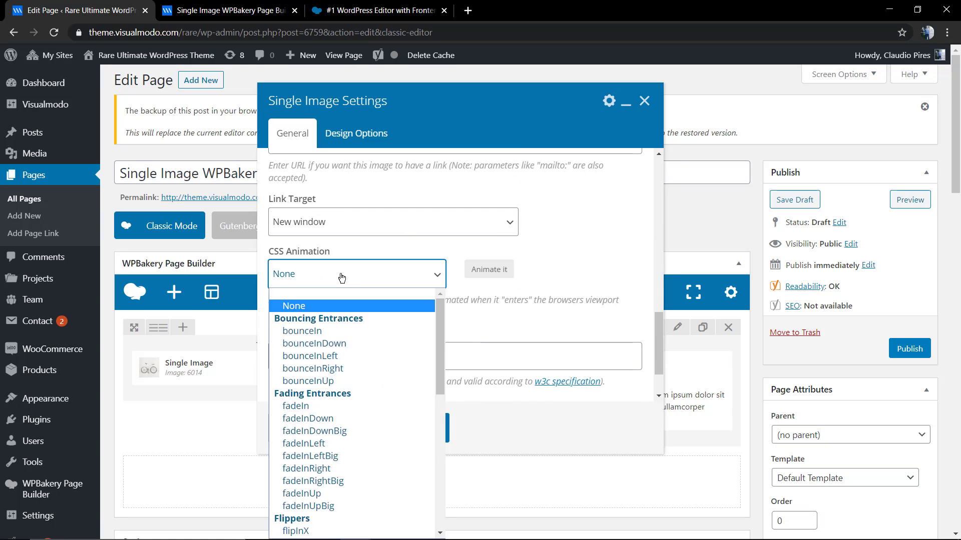
pyautogui.click(370, 444)
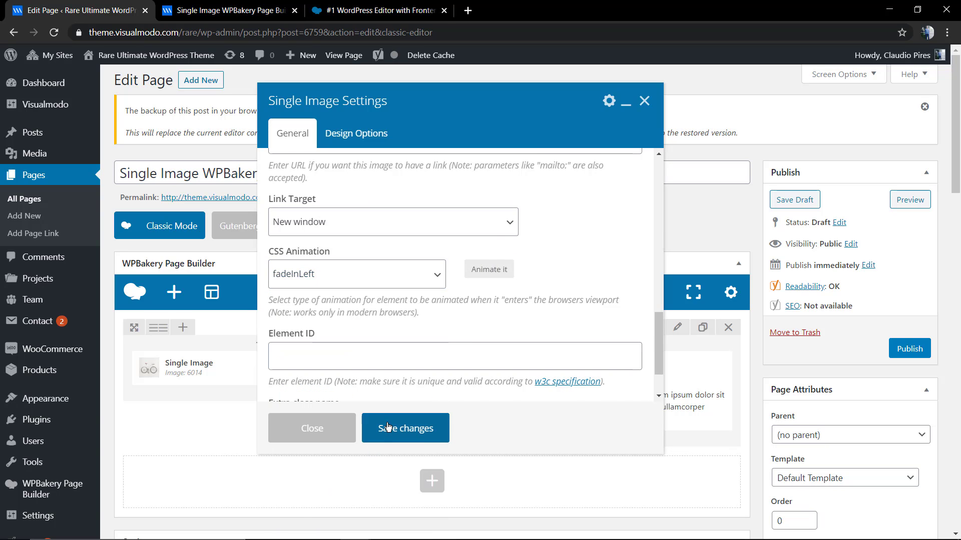
pyautogui.click(388, 427)
pyautogui.click(912, 199)
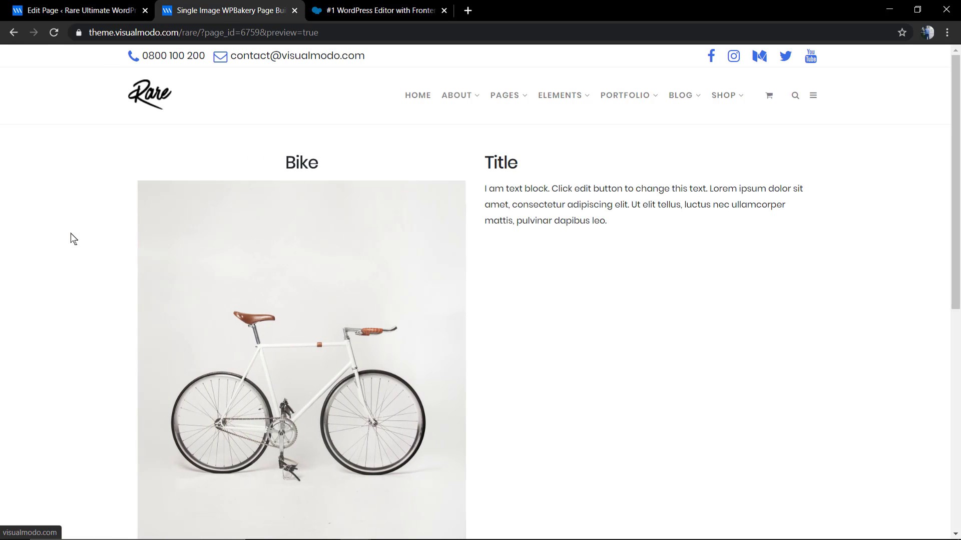
# Step: Set the Title text block's CSS Animation to fadeInRight and save it
pyautogui.click(80, 10)
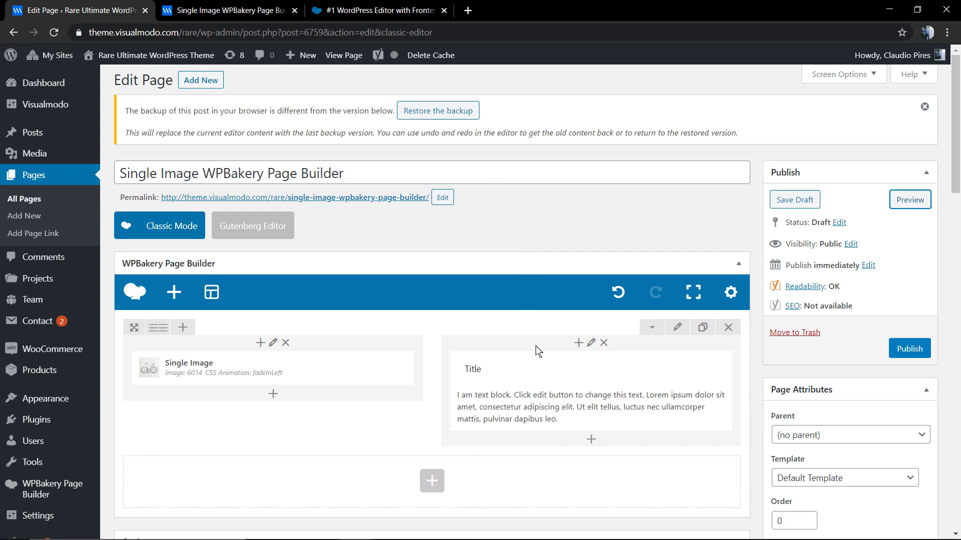
pyautogui.click(600, 391)
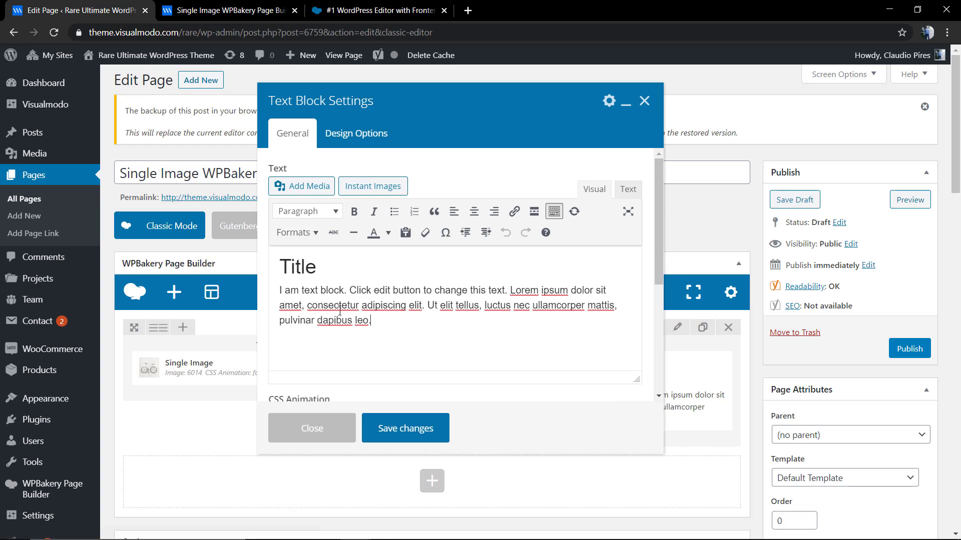
pyautogui.scroll(-2, 389, 353)
pyautogui.click(350, 223)
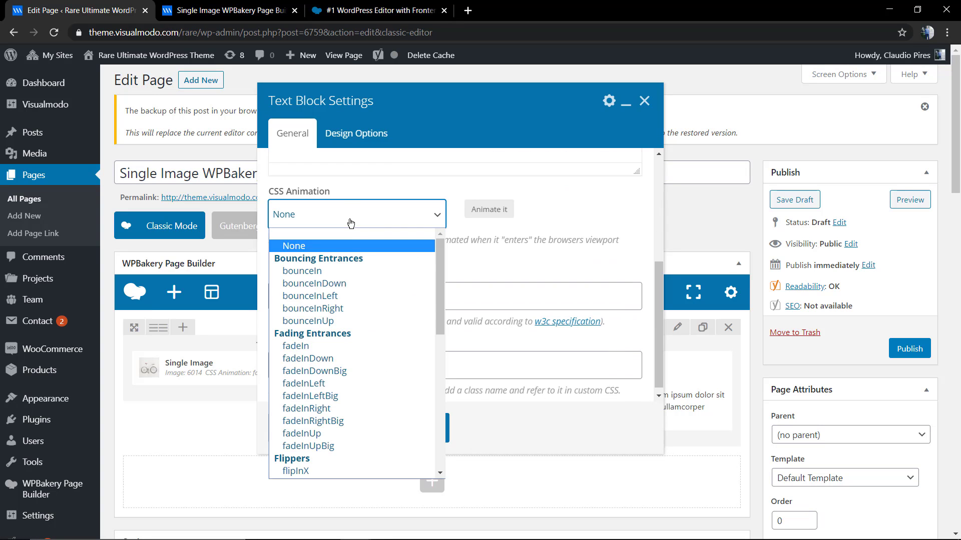
pyautogui.click(361, 408)
pyautogui.click(408, 434)
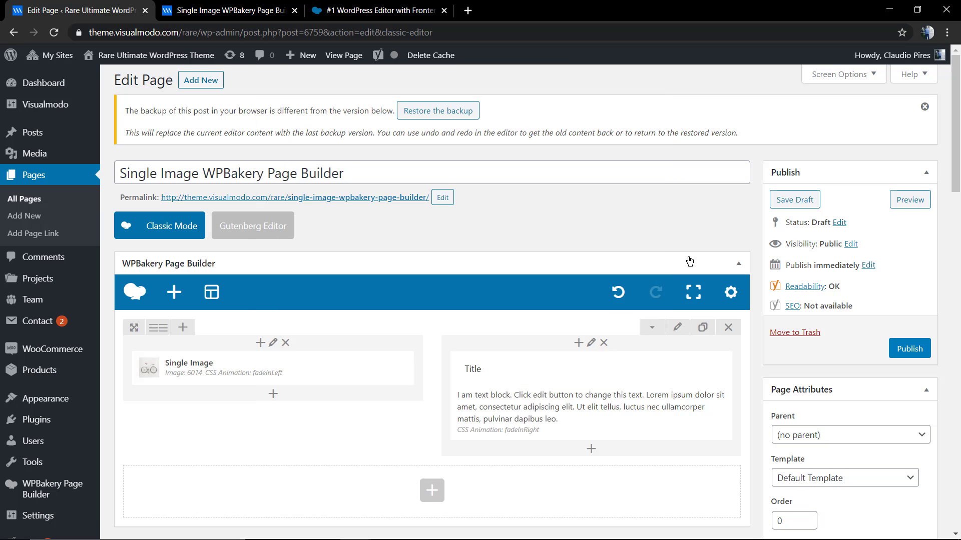
# Step: Preview both animations, then clear the 'Bike' widget title from the image and save
pyautogui.click(900, 203)
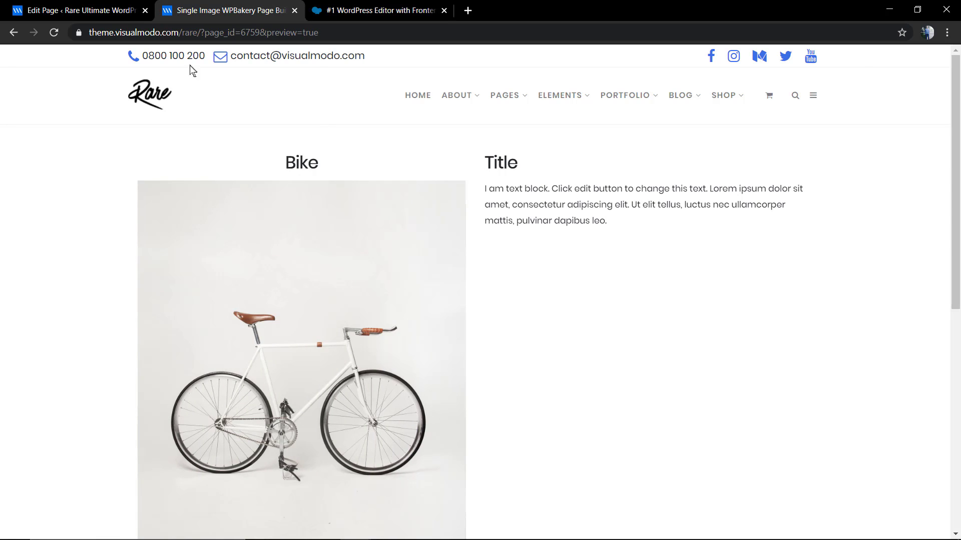
pyautogui.click(71, 9)
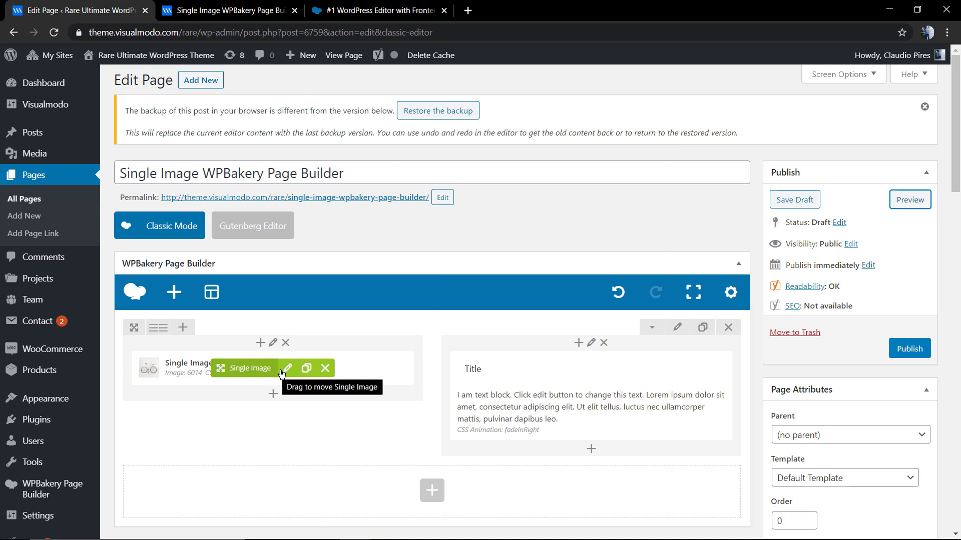
pyautogui.click(287, 369)
pyautogui.doubleClick(281, 191)
pyautogui.press('BackSpace')
pyautogui.click(417, 420)
# Step: Preview the page without the Bike heading, then return to the editor
pyautogui.click(909, 199)
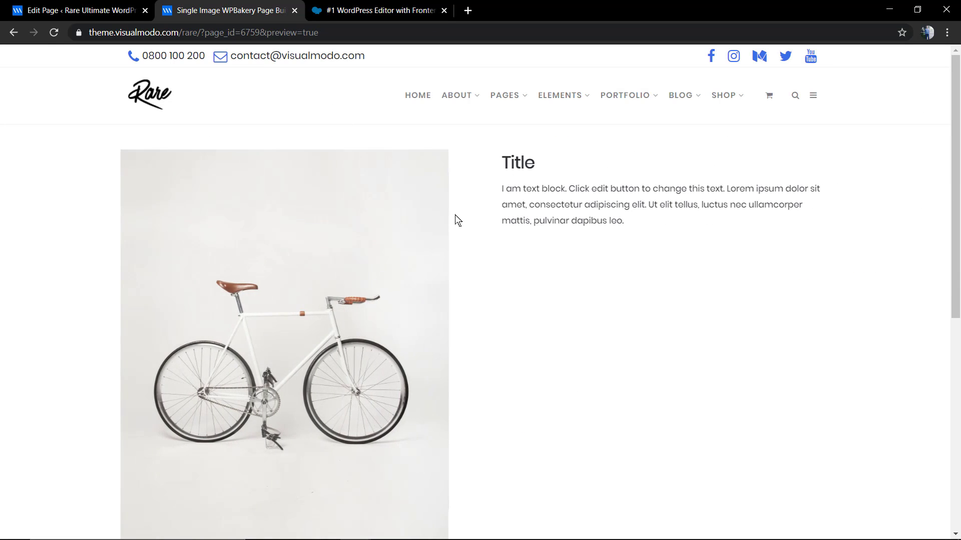
pyautogui.scroll(-6, 517, 299)
pyautogui.scroll(6, 521, 299)
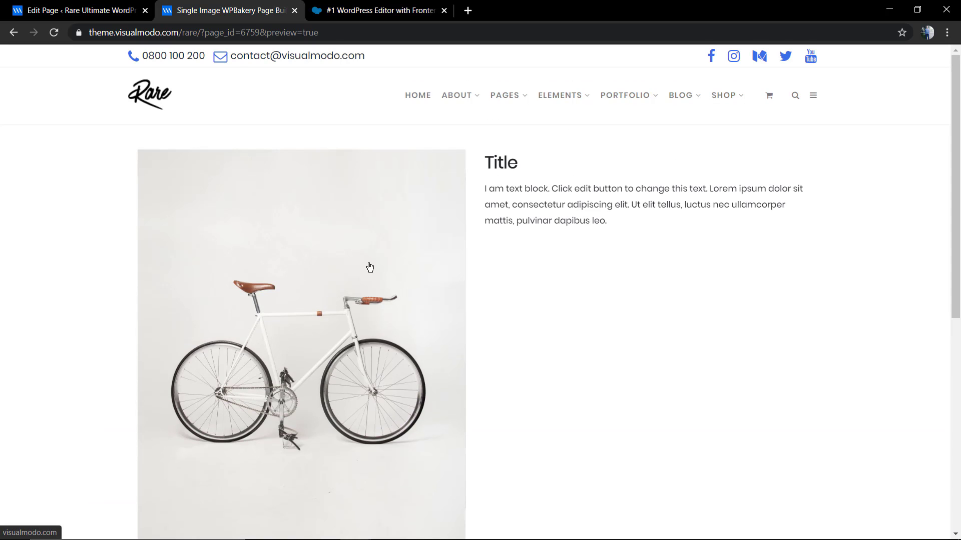
pyautogui.scroll(-2, 369, 267)
pyautogui.scroll(2, 310, 150)
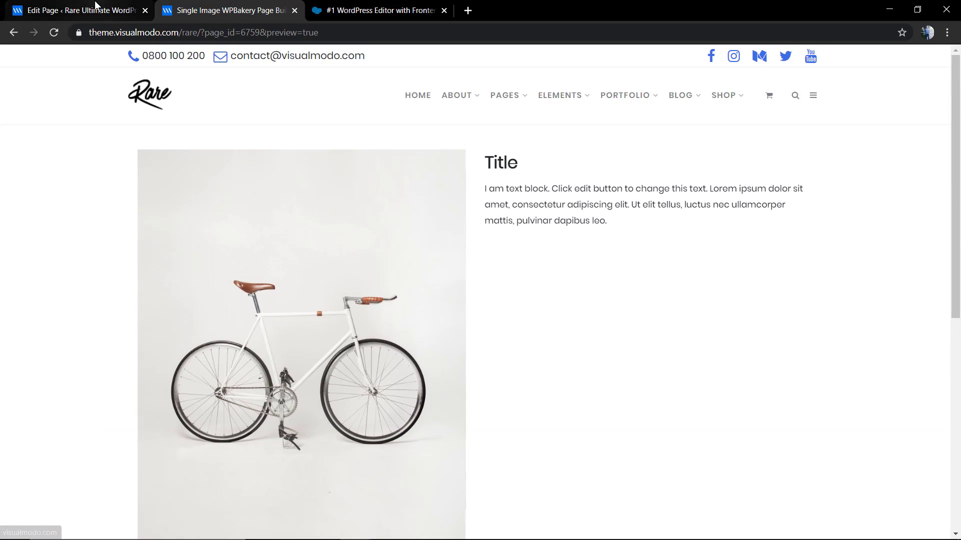
pyautogui.click(80, 10)
pyautogui.scroll(-2, 244, 216)
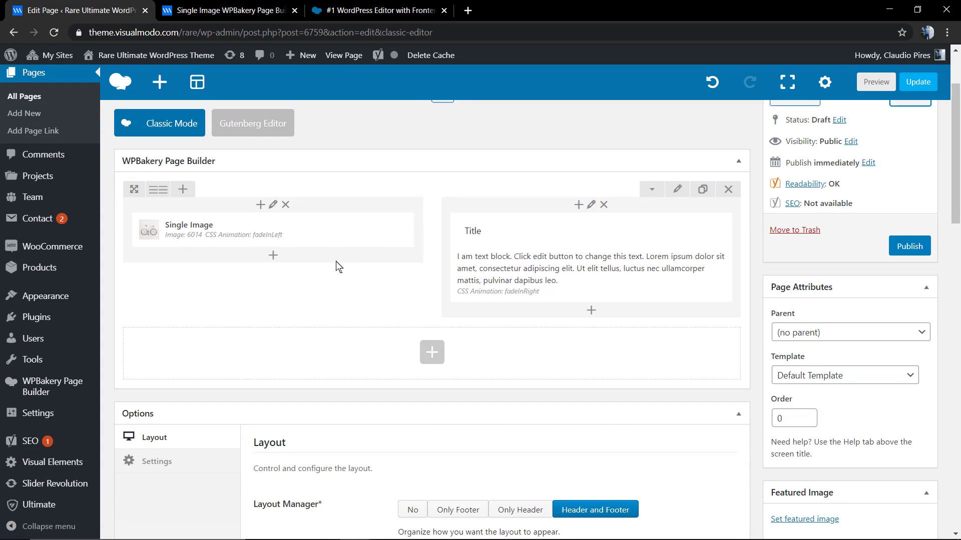
pyautogui.scroll(3, 336, 259)
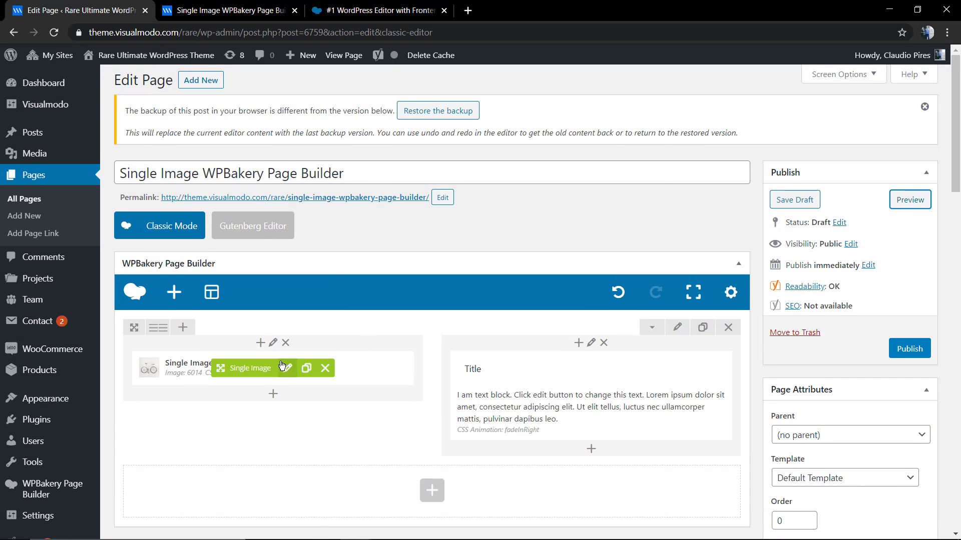
pyautogui.click(284, 369)
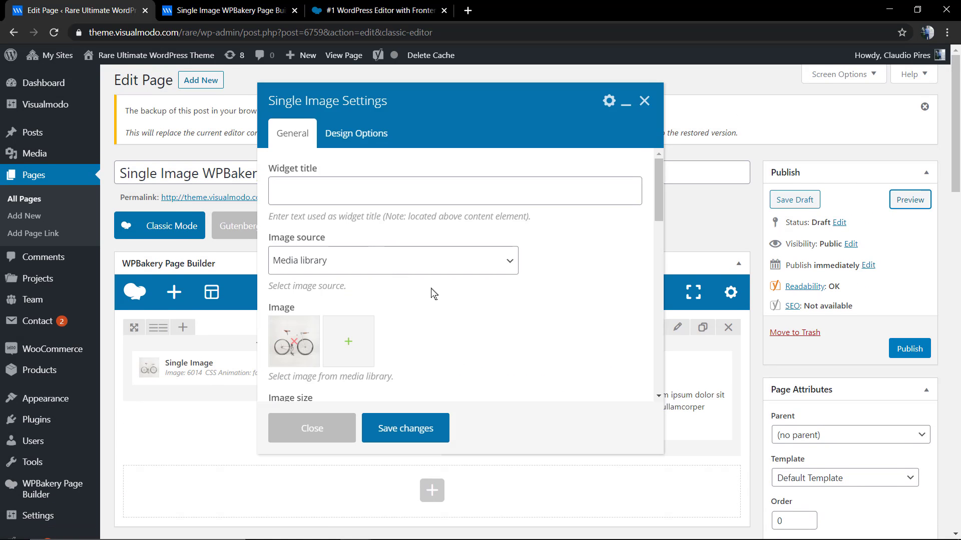
pyautogui.scroll(-10, 433, 295)
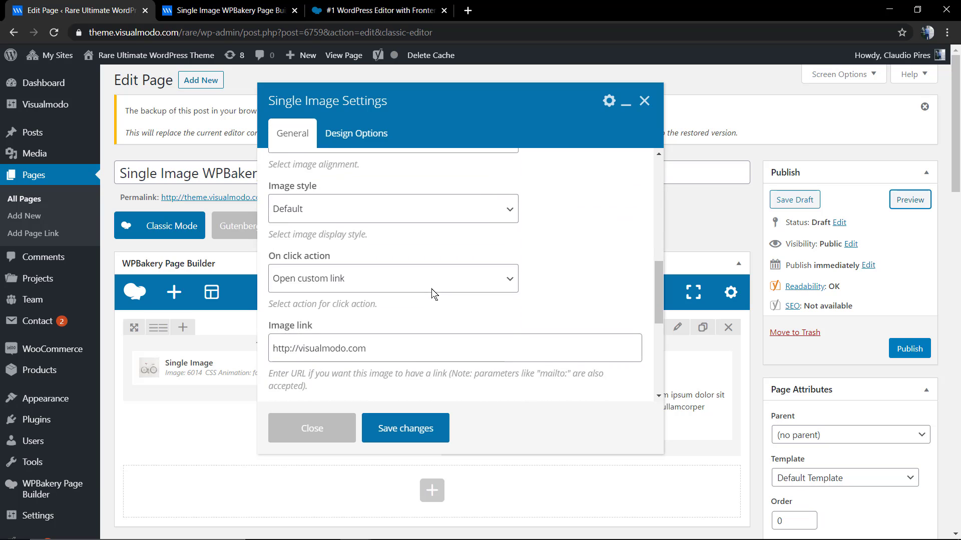
pyautogui.scroll(-3, 433, 294)
pyautogui.scroll(10, 434, 295)
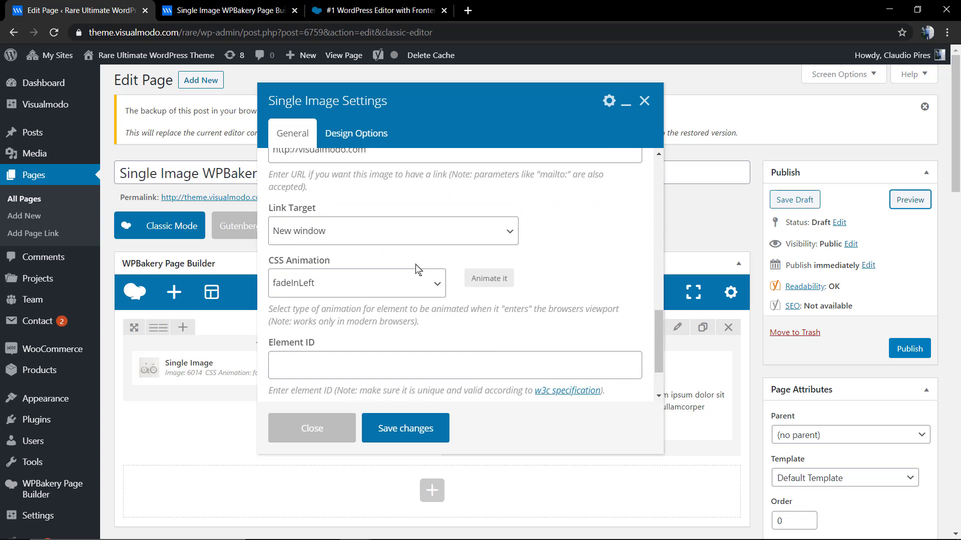
pyautogui.click(356, 133)
pyautogui.click(368, 251)
pyautogui.click(368, 222)
pyautogui.click(366, 195)
pyautogui.click(453, 189)
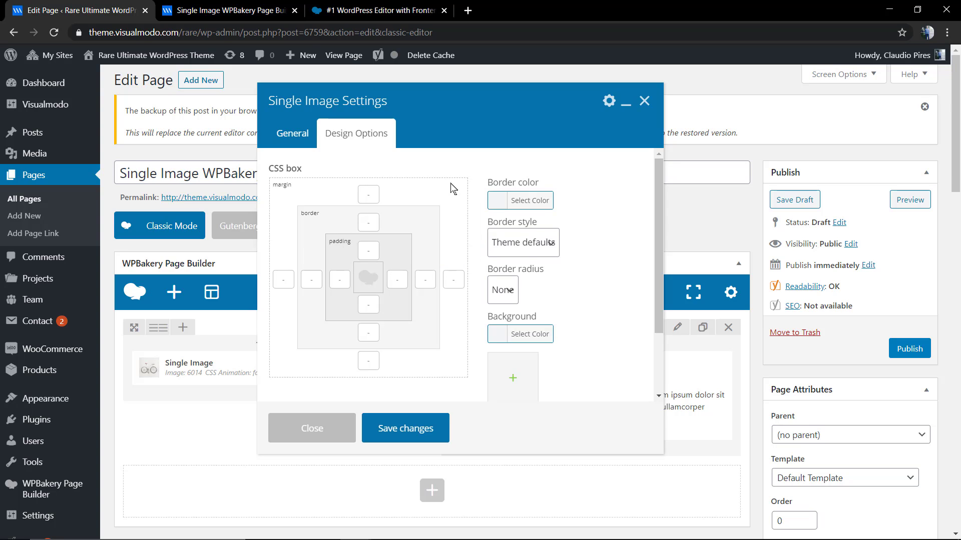
pyautogui.click(293, 133)
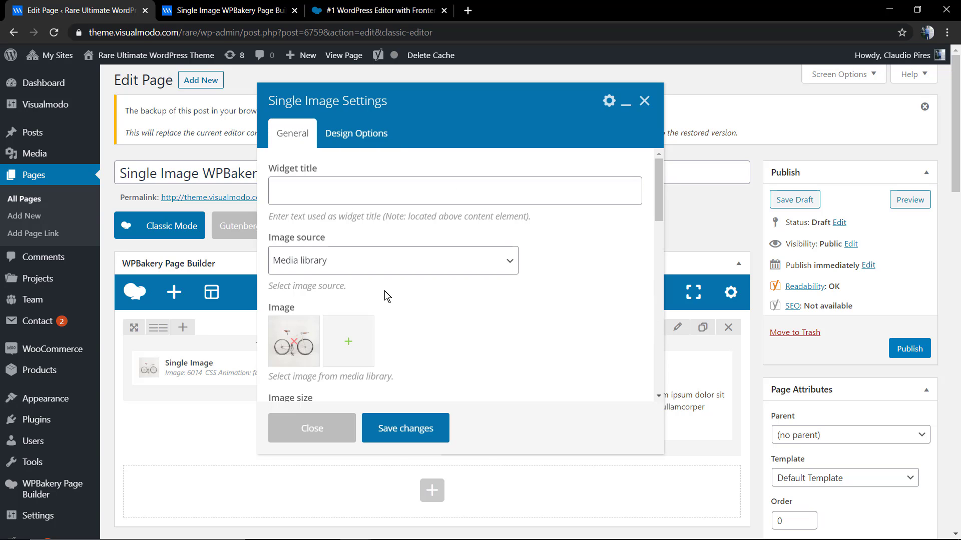
pyautogui.scroll(-4, 401, 318)
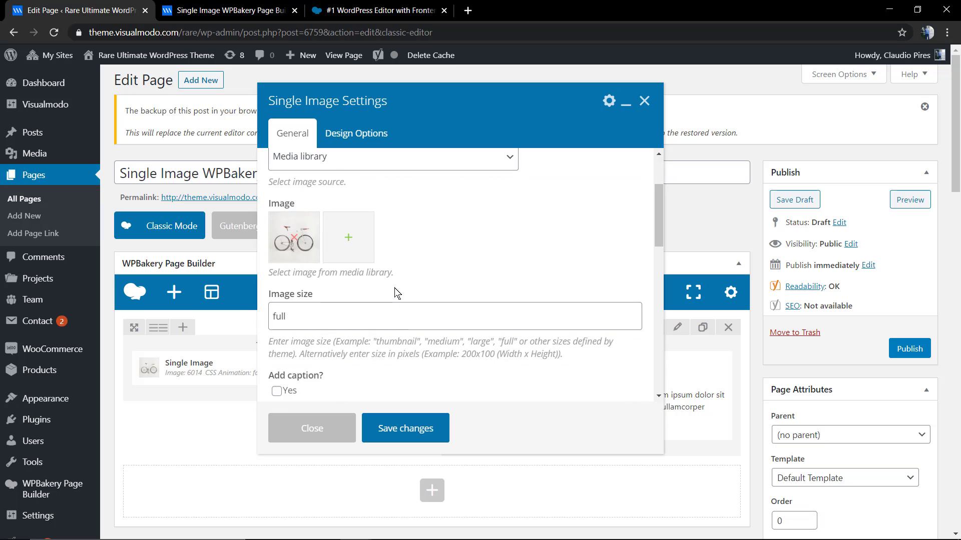
pyautogui.scroll(2, 396, 293)
pyautogui.scroll(2, 386, 295)
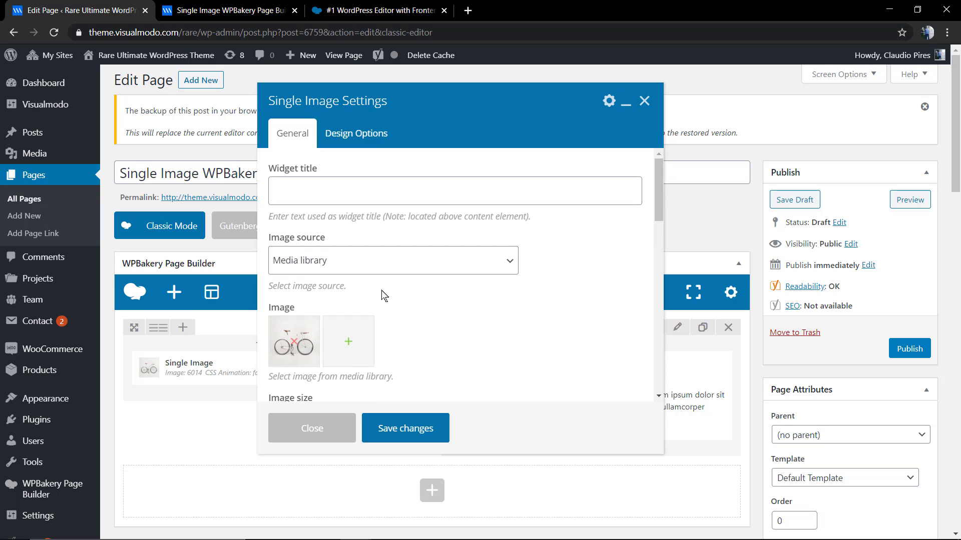
pyautogui.click(420, 425)
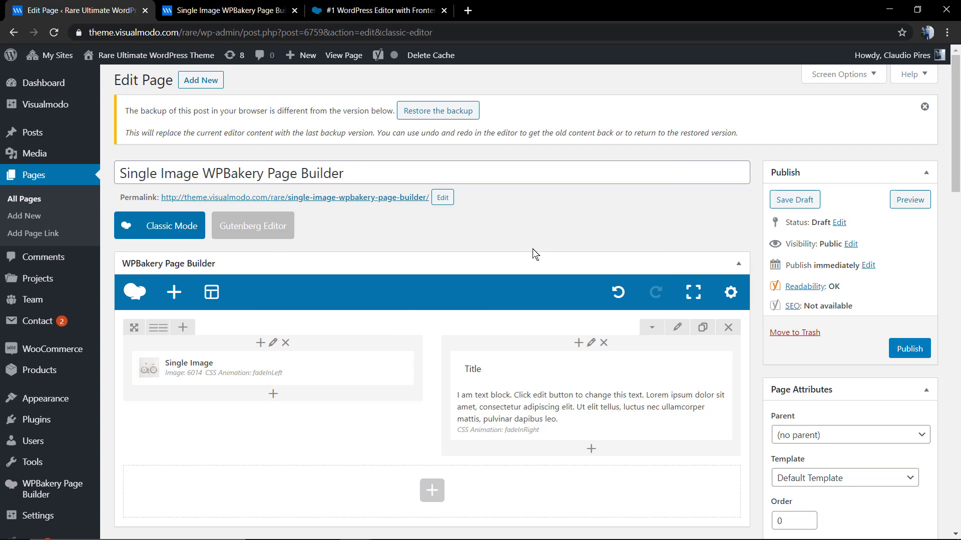
# Step: Publish the page and go to WPBakery Page Builder's General Settings
pyautogui.click(906, 356)
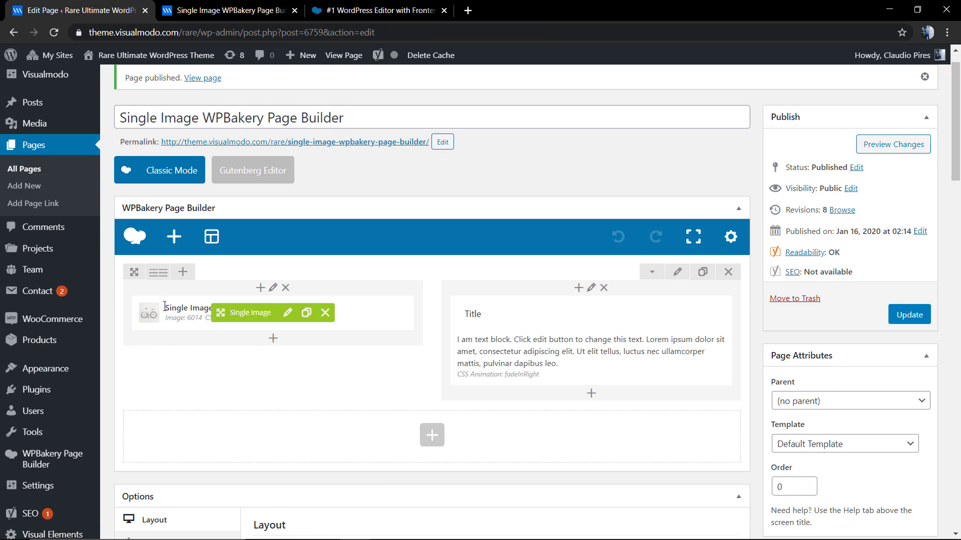
pyautogui.scroll(-2, 100, 385)
pyautogui.moveTo(53, 382)
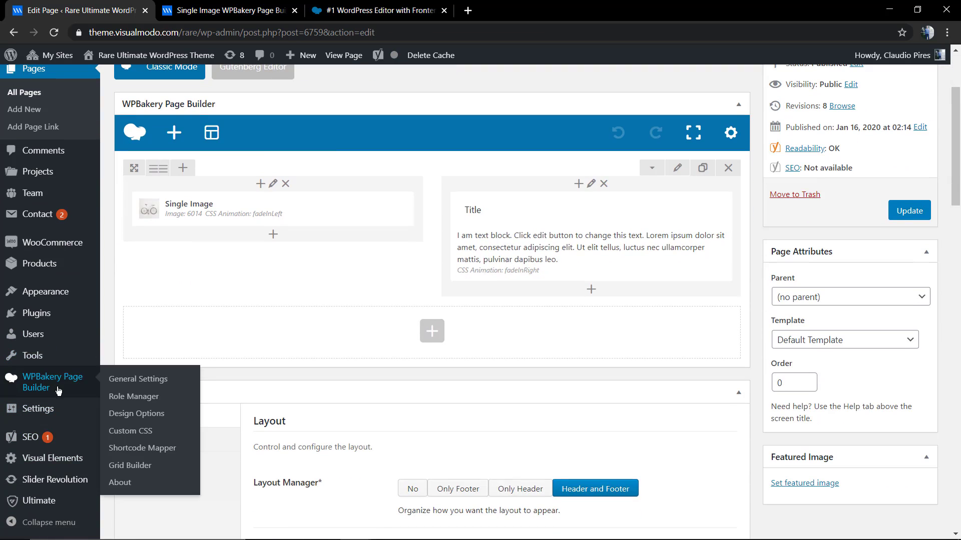
pyautogui.click(129, 380)
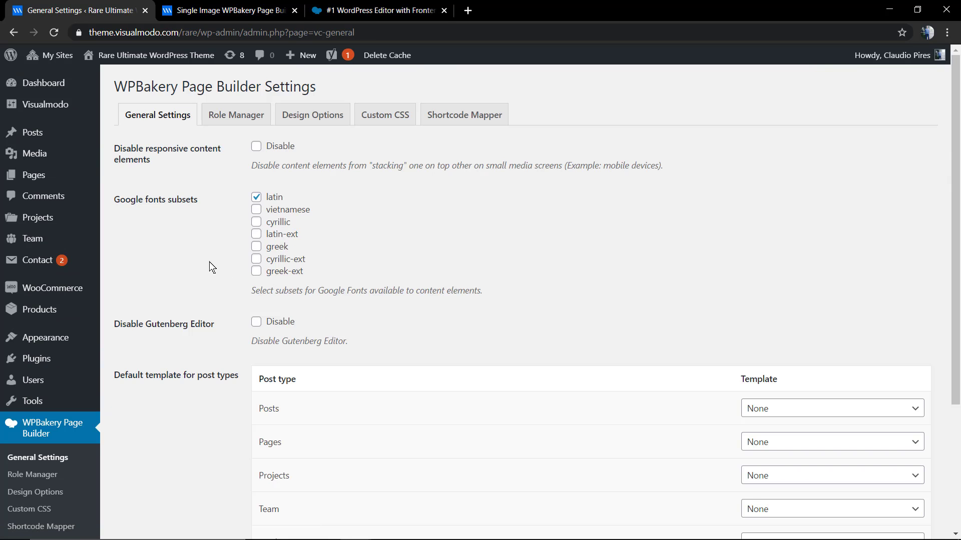
# Step: In Role Manager, keep Backend editor enabled and set the Administrator's Frontend editor to Enabled
pyautogui.scroll(-5, 202, 270)
pyautogui.scroll(5, 196, 280)
pyautogui.click(254, 119)
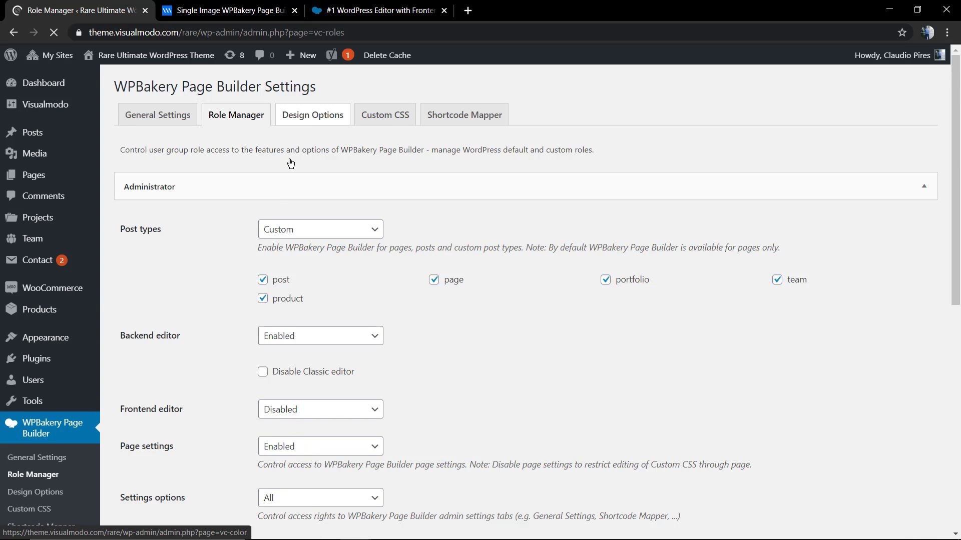
pyautogui.scroll(-2, 260, 280)
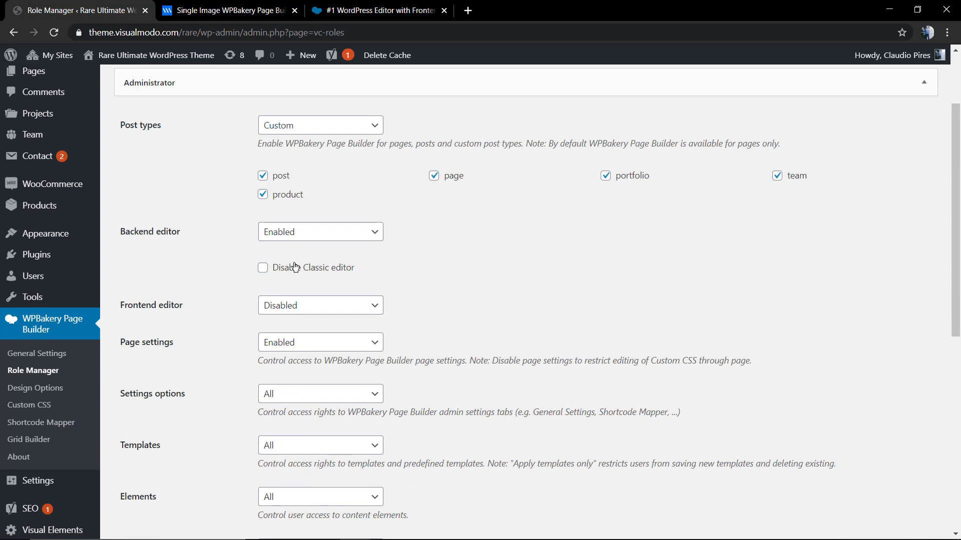
pyautogui.scroll(-5, 299, 242)
pyautogui.scroll(-3, 242, 282)
pyautogui.scroll(10, 215, 284)
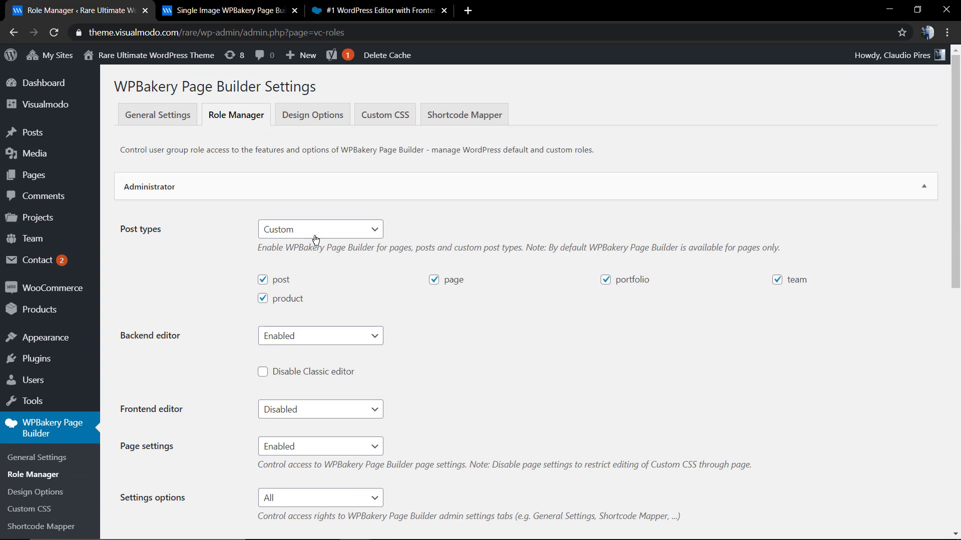
pyautogui.click(313, 338)
pyautogui.click(299, 332)
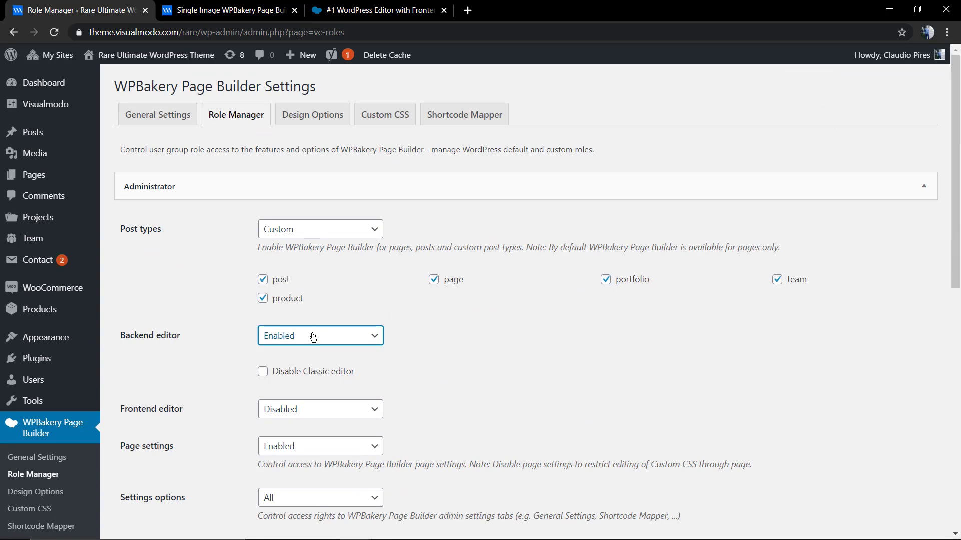
pyautogui.scroll(-2, 253, 327)
pyautogui.click(333, 307)
pyautogui.click(297, 321)
# Step: Save the role settings and go to the Pages list
pyautogui.scroll(-8, 208, 320)
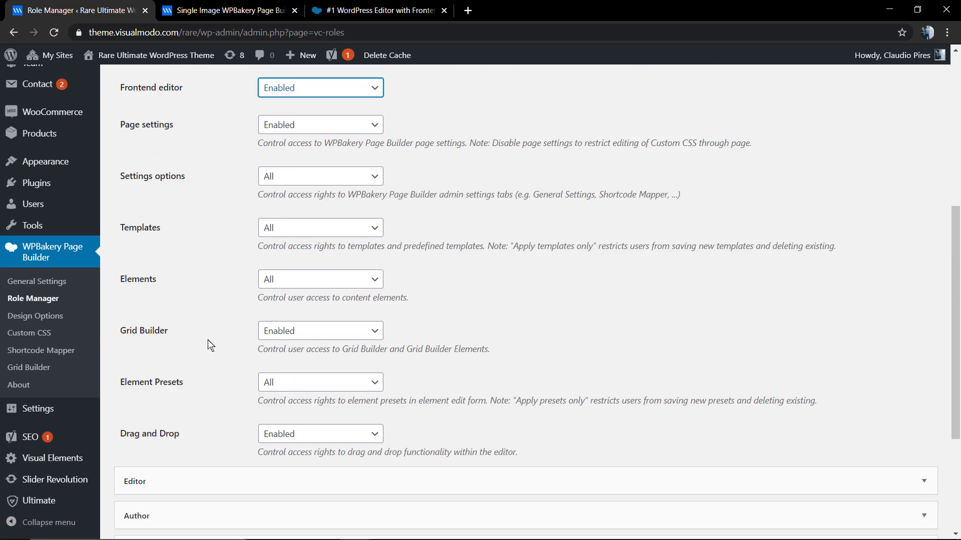
pyautogui.scroll(2, 240, 391)
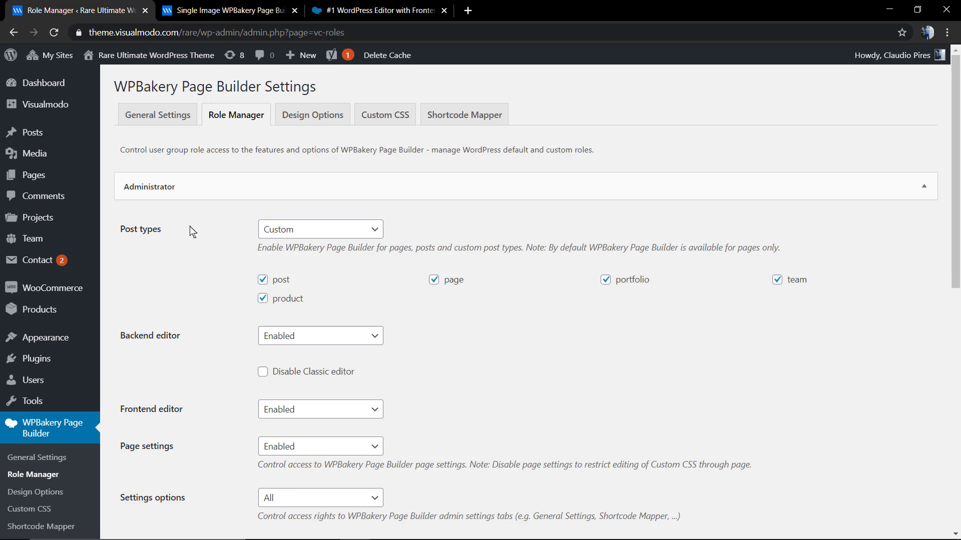
pyautogui.scroll(-10, 114, 220)
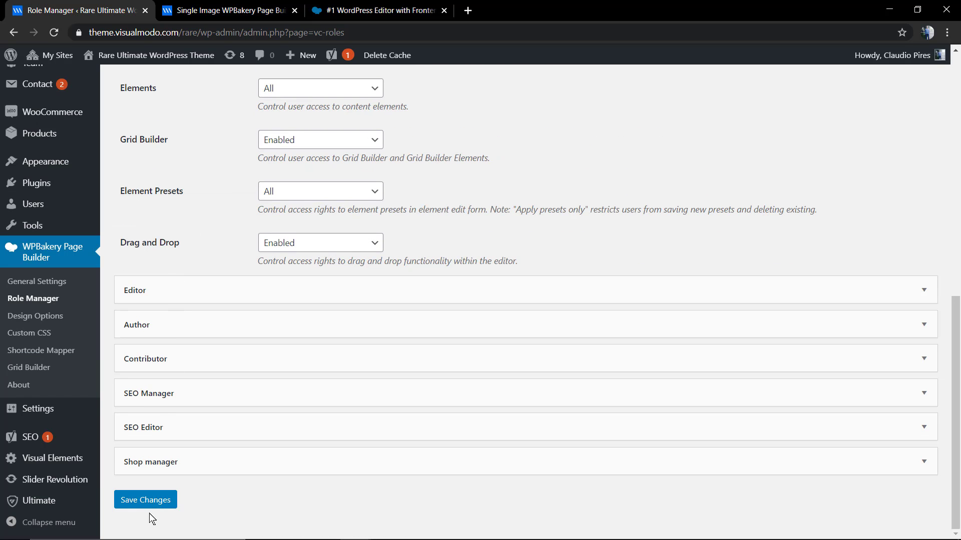
pyautogui.click(145, 506)
pyautogui.scroll(15, 170, 443)
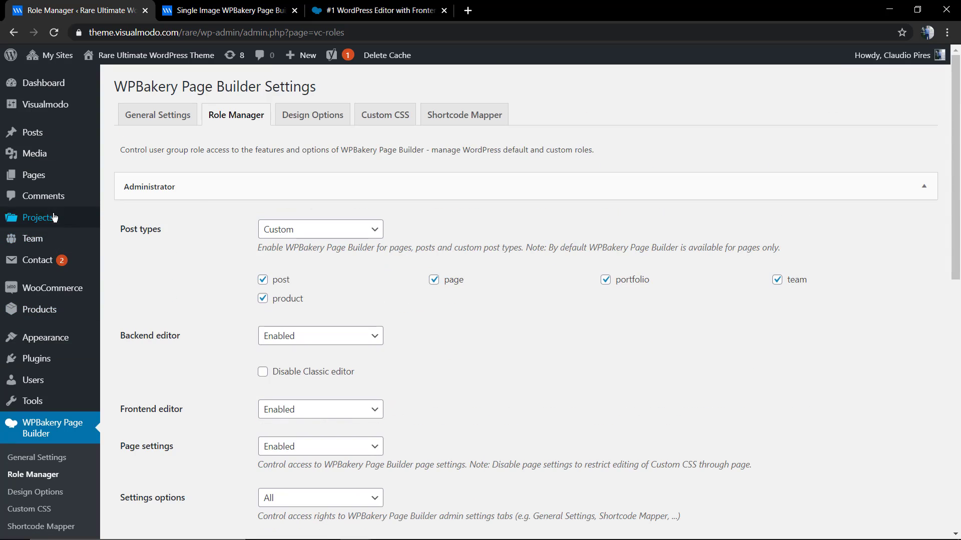
pyautogui.click(53, 178)
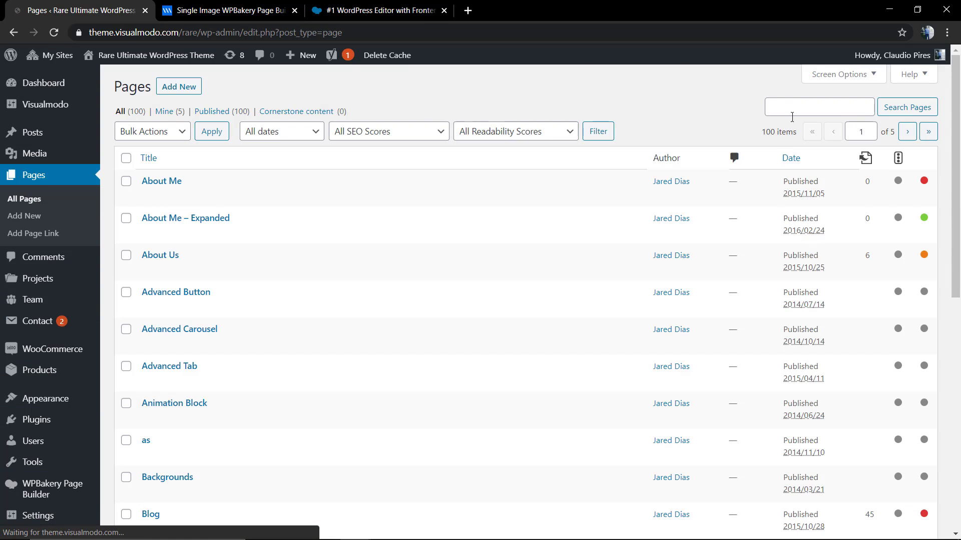
# Step: Search pages for 'single', go to results page 2, and open Single Image WPBakery Page Builder
pyautogui.click(795, 109)
pyautogui.write('single')
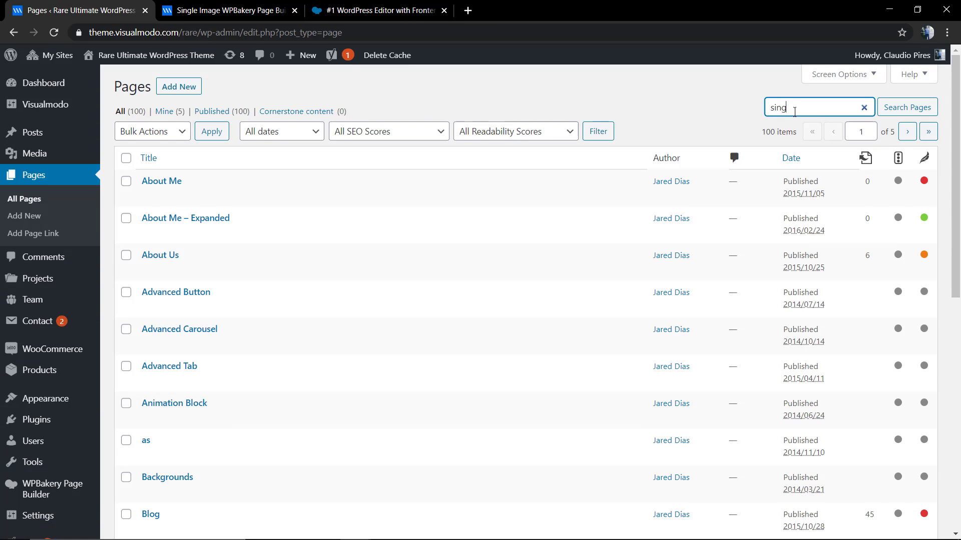
pyautogui.press('Return')
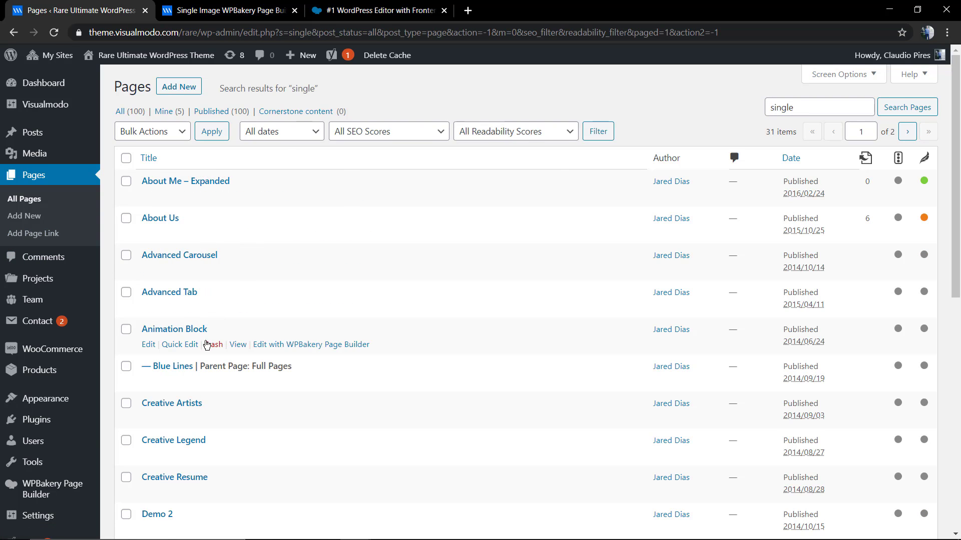
pyautogui.scroll(-6, 241, 300)
pyautogui.scroll(-4, 265, 373)
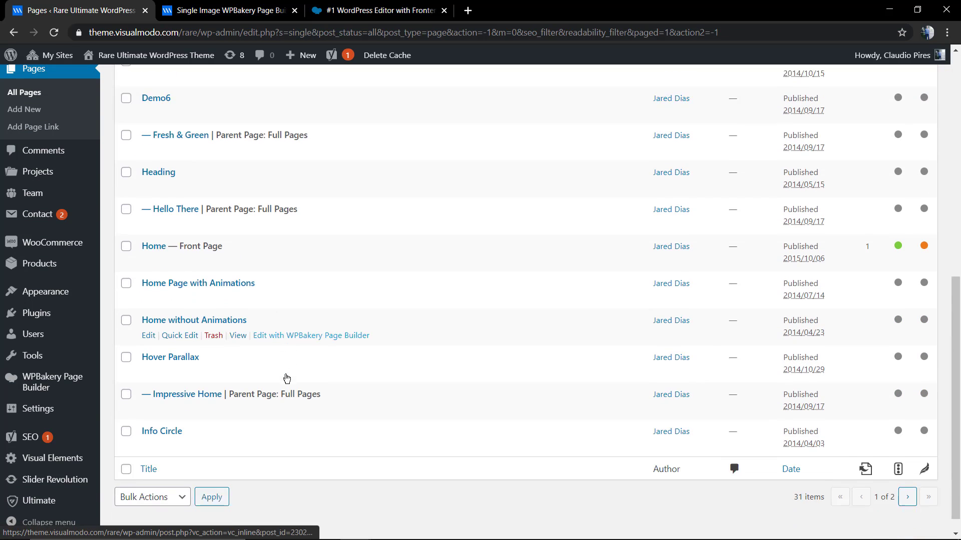
pyautogui.click(907, 476)
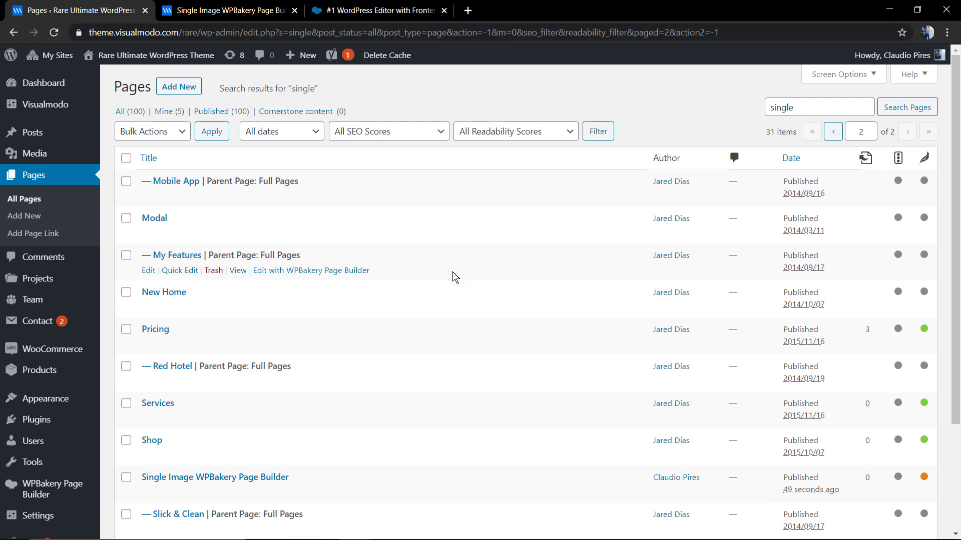
pyautogui.scroll(-2, 300, 361)
pyautogui.click(213, 375)
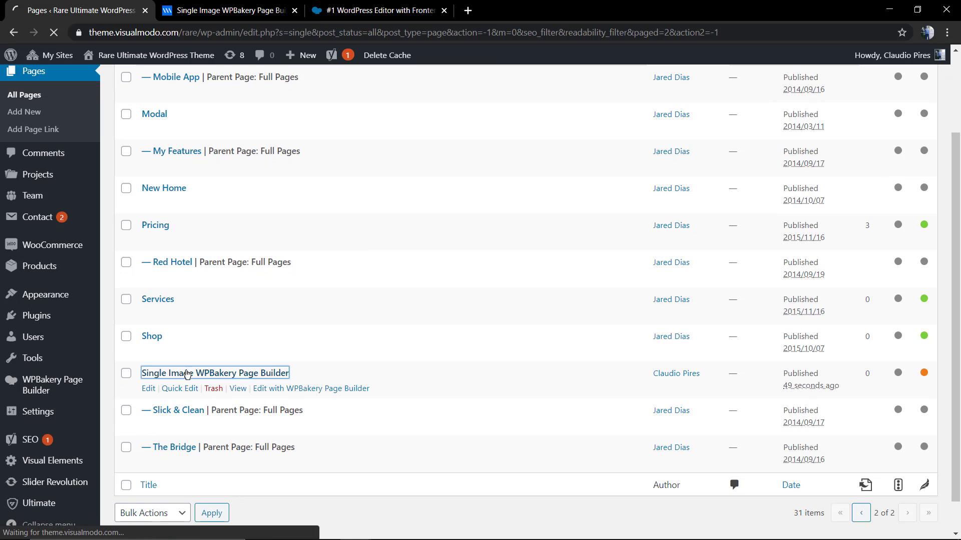
pyautogui.scroll(2, 352, 251)
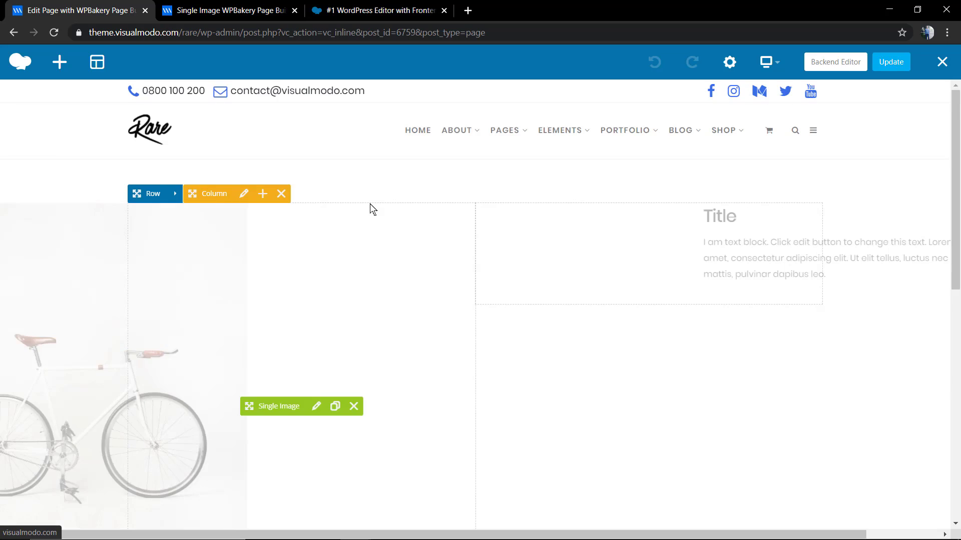
pyautogui.scroll(-3, 529, 370)
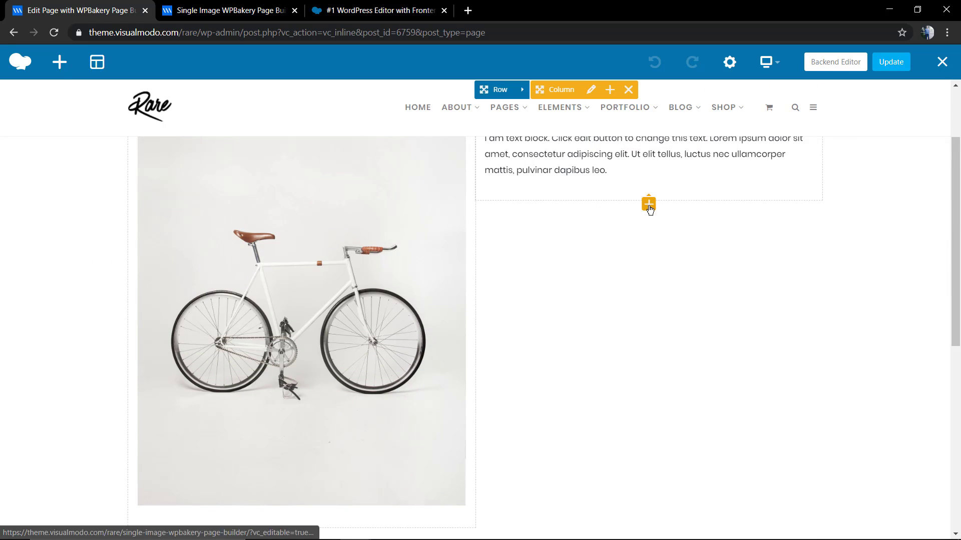
# Step: Add a Single Image to the right column using the bicycle wheel photo
pyautogui.click(649, 206)
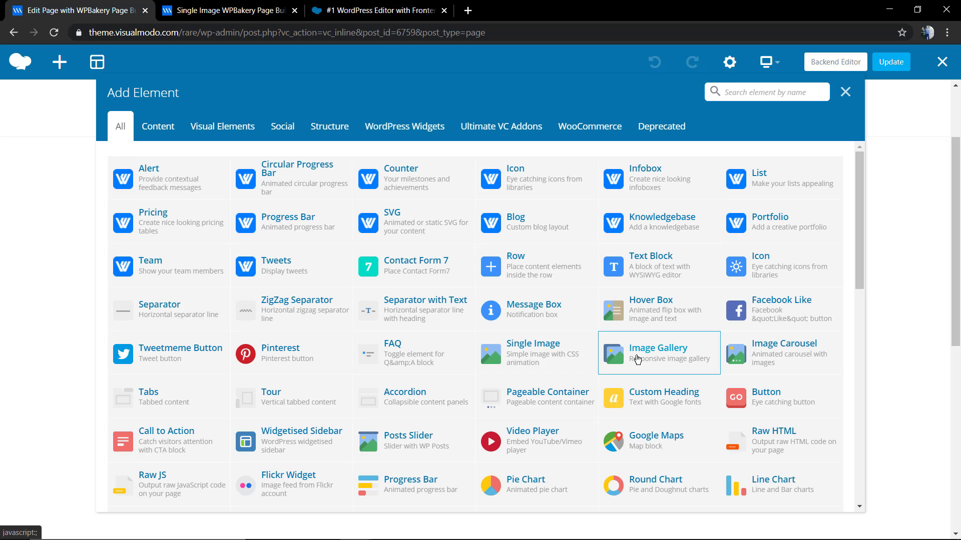
pyautogui.click(537, 358)
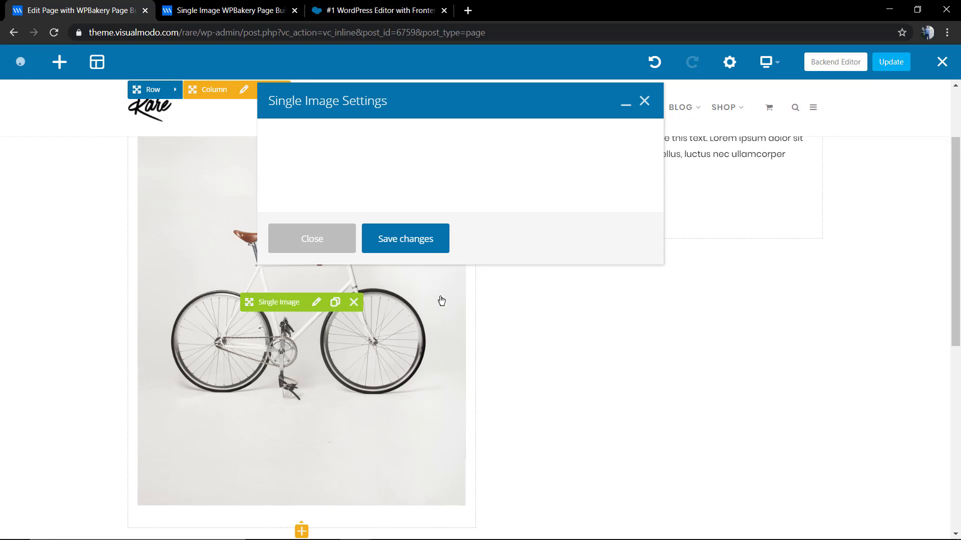
pyautogui.click(302, 340)
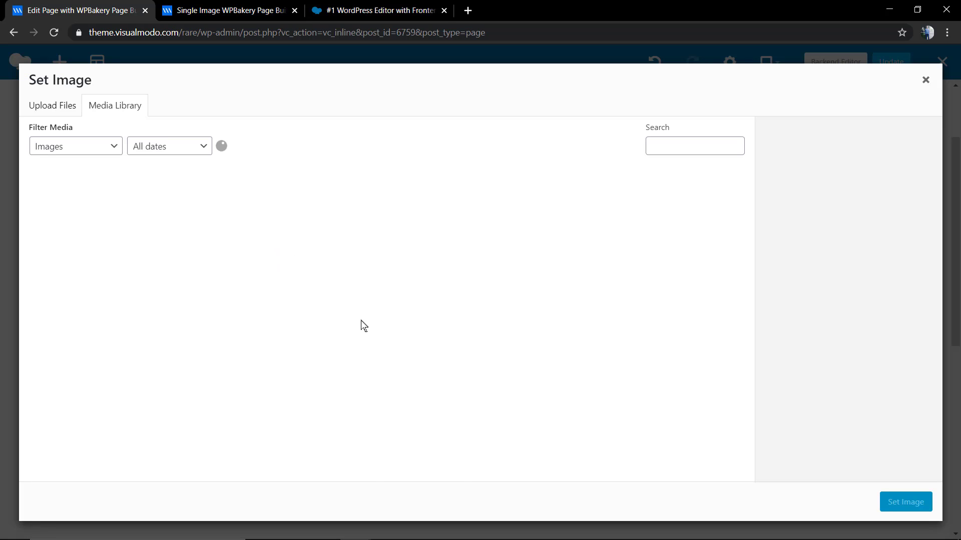
pyautogui.scroll(-6, 285, 316)
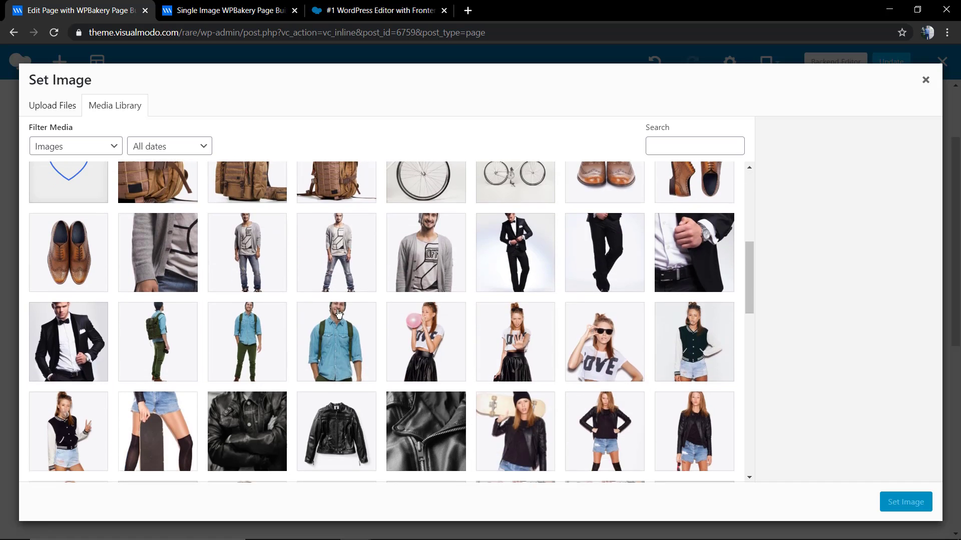
pyautogui.scroll(2, 411, 300)
pyautogui.click(426, 275)
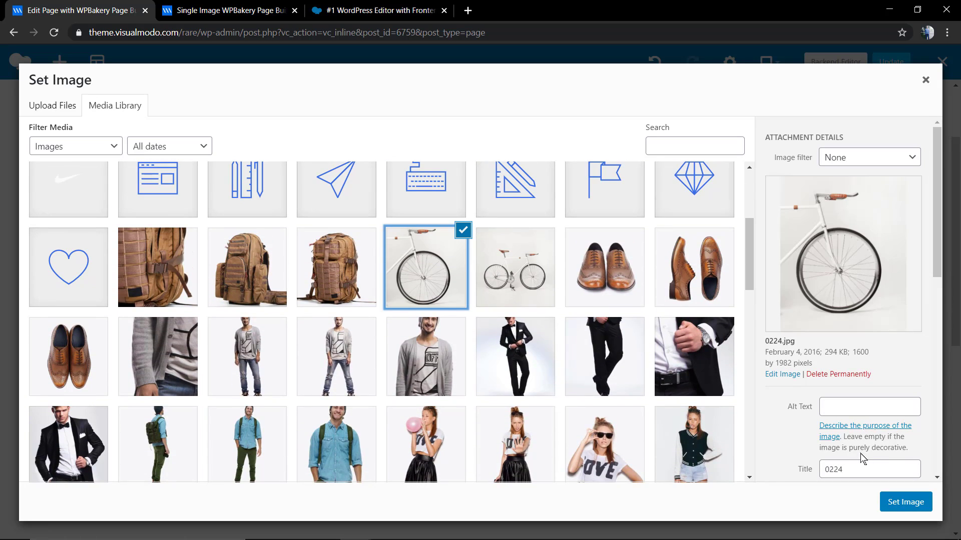
pyautogui.click(906, 501)
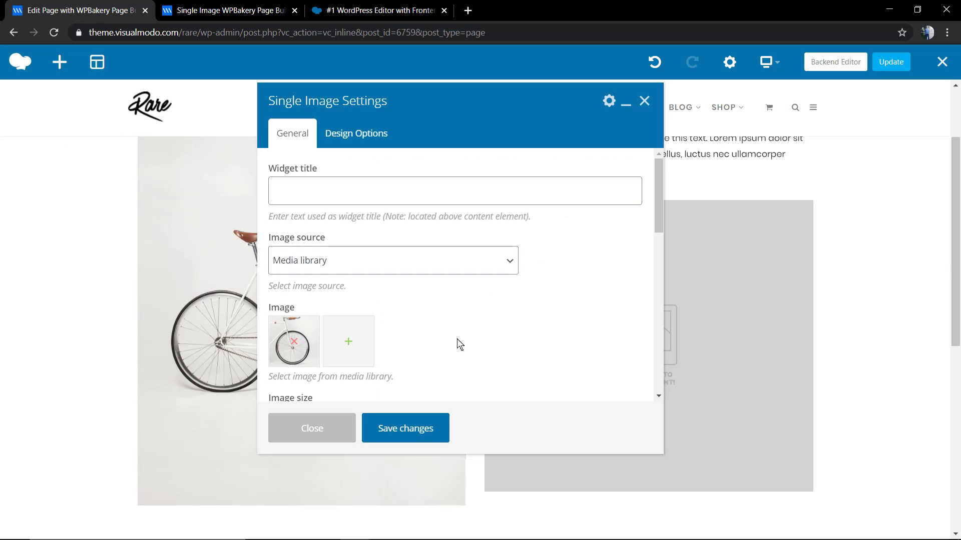
# Step: Set the image size to full, alignment Center, Default style, then save and close
pyautogui.scroll(-4, 400, 312)
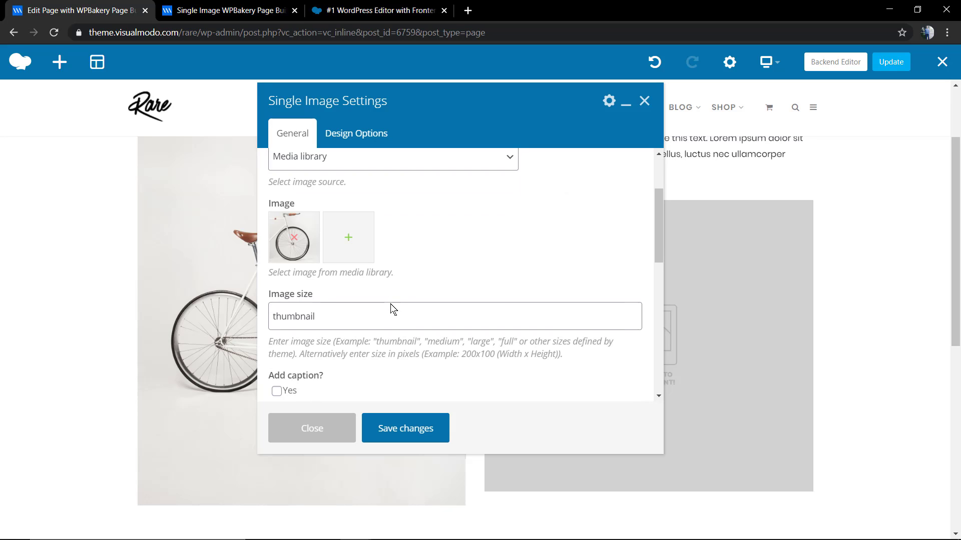
pyautogui.click(341, 213)
pyautogui.hotkey('ctrl', 'a')
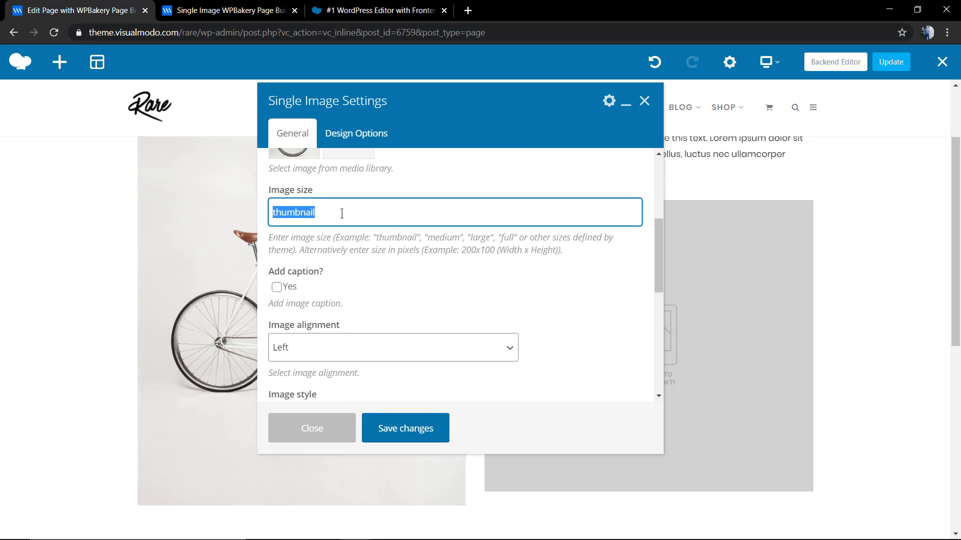
pyautogui.write('full')
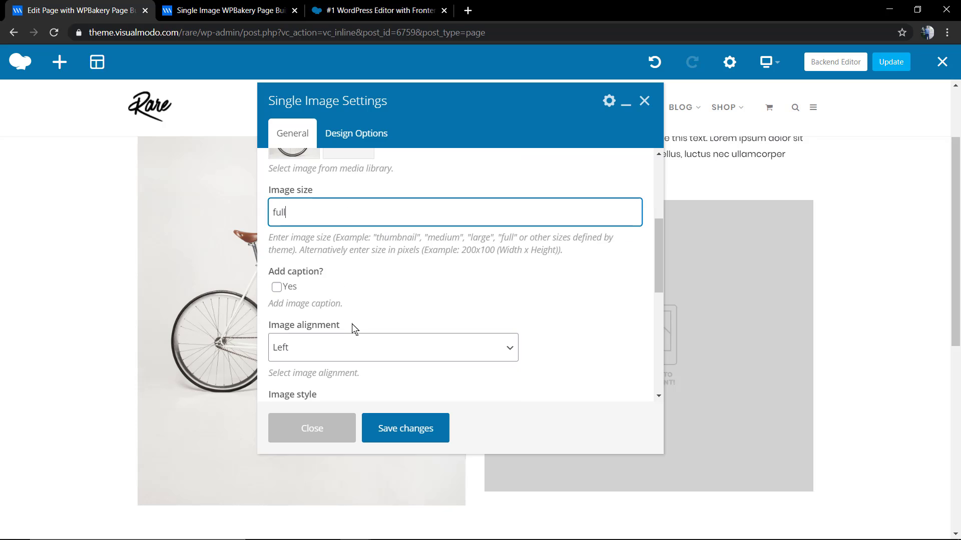
pyautogui.click(353, 347)
pyautogui.click(347, 393)
pyautogui.scroll(-2, 406, 347)
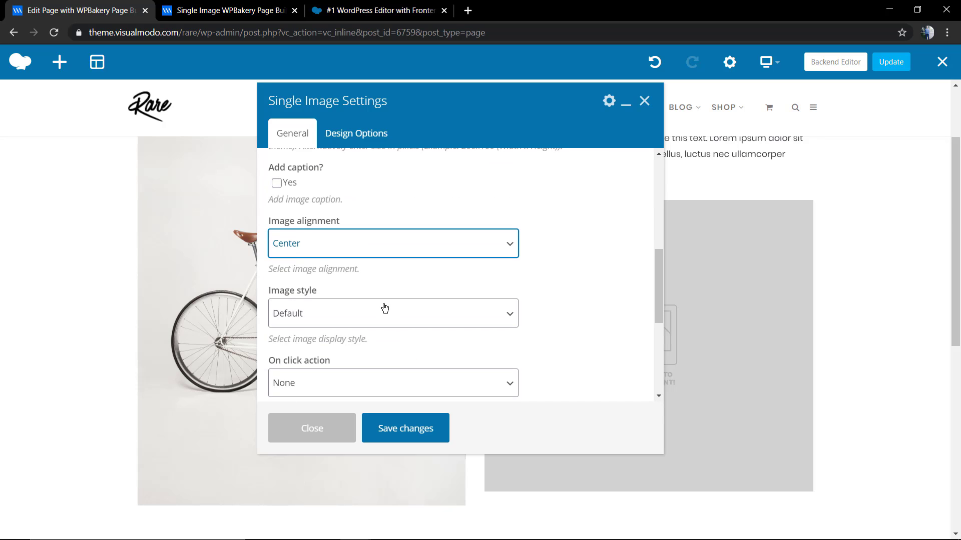
pyautogui.click(384, 320)
pyautogui.click(384, 320)
pyautogui.scroll(-2, 397, 319)
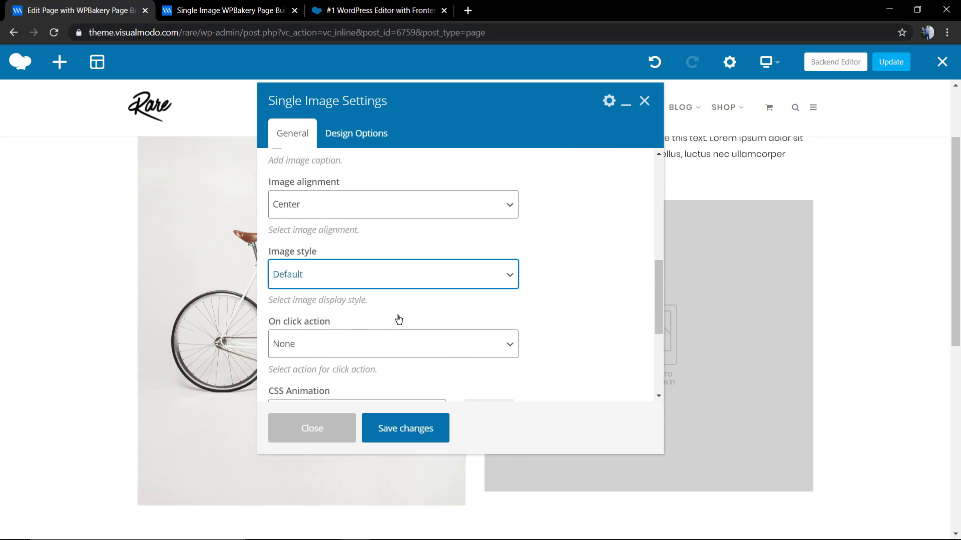
pyautogui.click(415, 435)
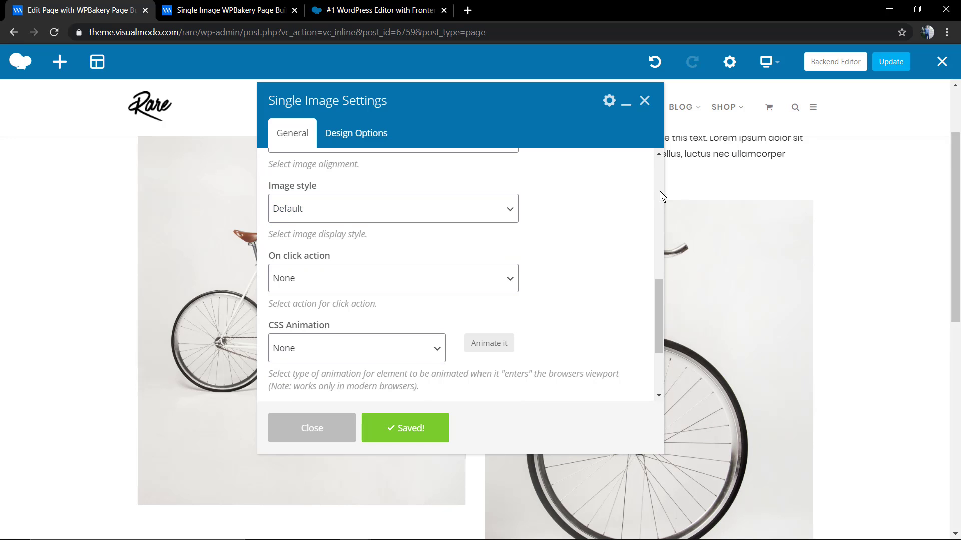
pyautogui.click(644, 101)
pyautogui.scroll(3, 526, 368)
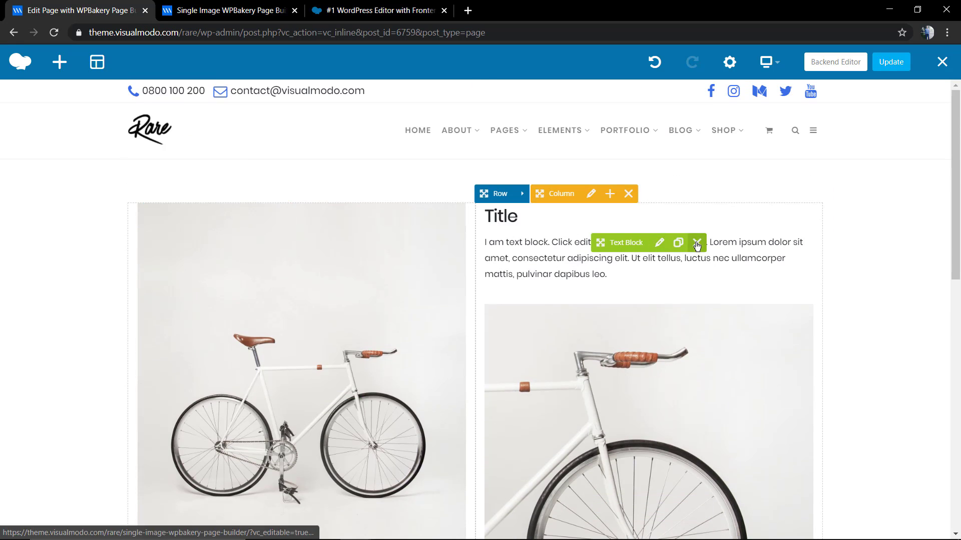
# Step: Delete the Title text block, leaving the two bicycle photos side by side
pyautogui.click(699, 244)
pyautogui.scroll(-4, 547, 322)
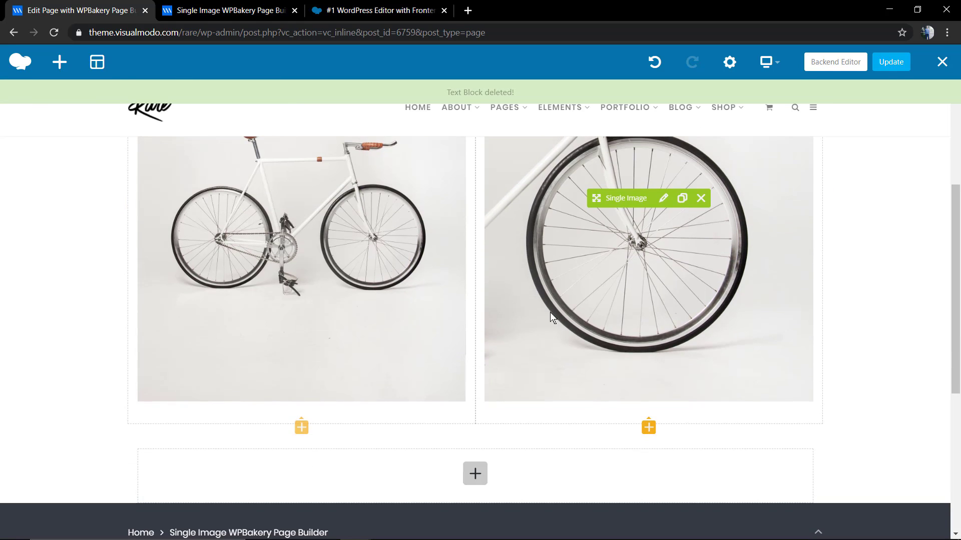
pyautogui.scroll(2, 583, 335)
pyautogui.scroll(2, 650, 305)
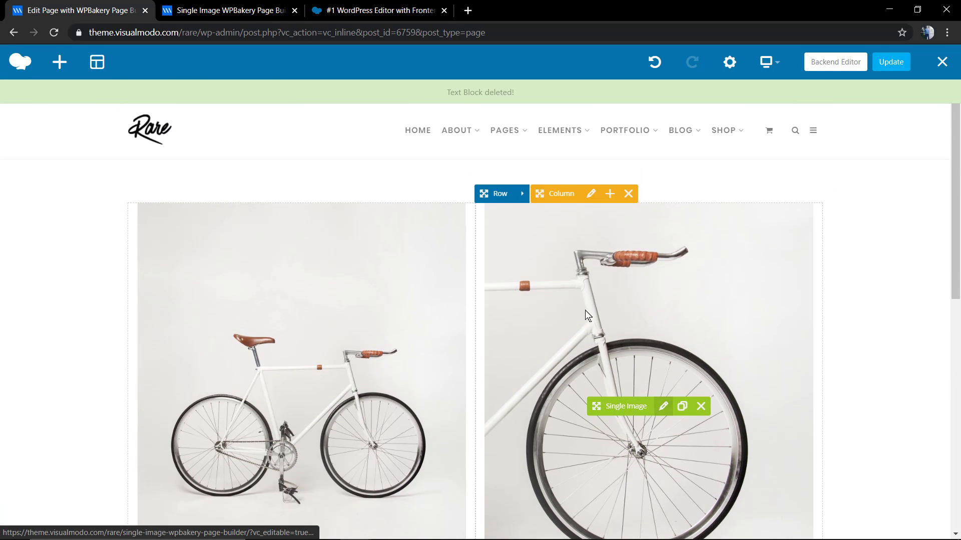